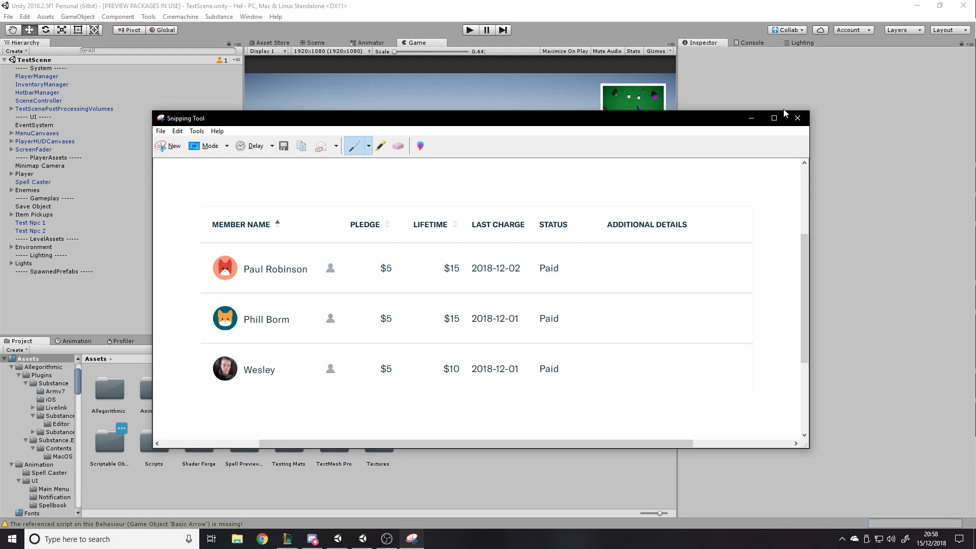
Close the Snipping Tool window holding the captured member pledge table snip
left_click(797, 117)
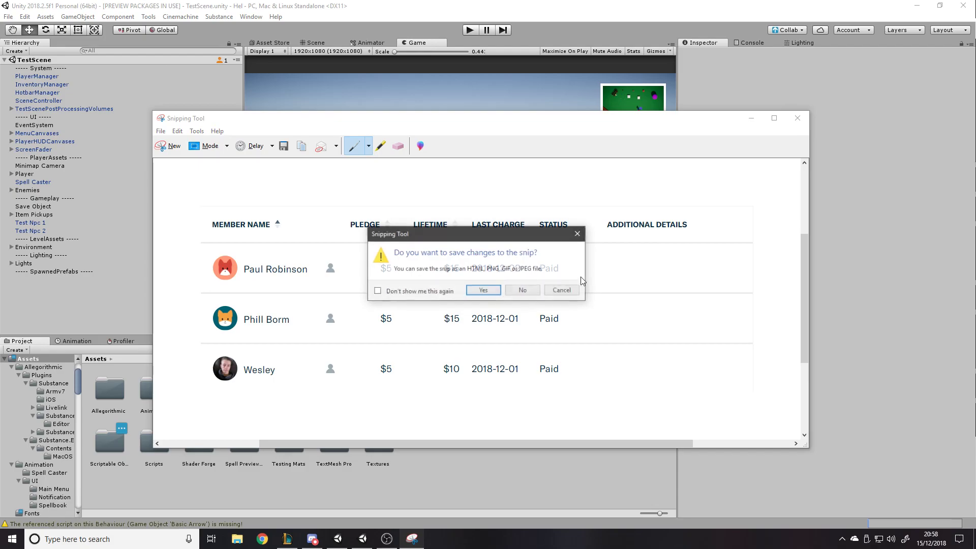
Discard the snip without saving, then maximize the Game view to fill the editor
left_click(523, 290)
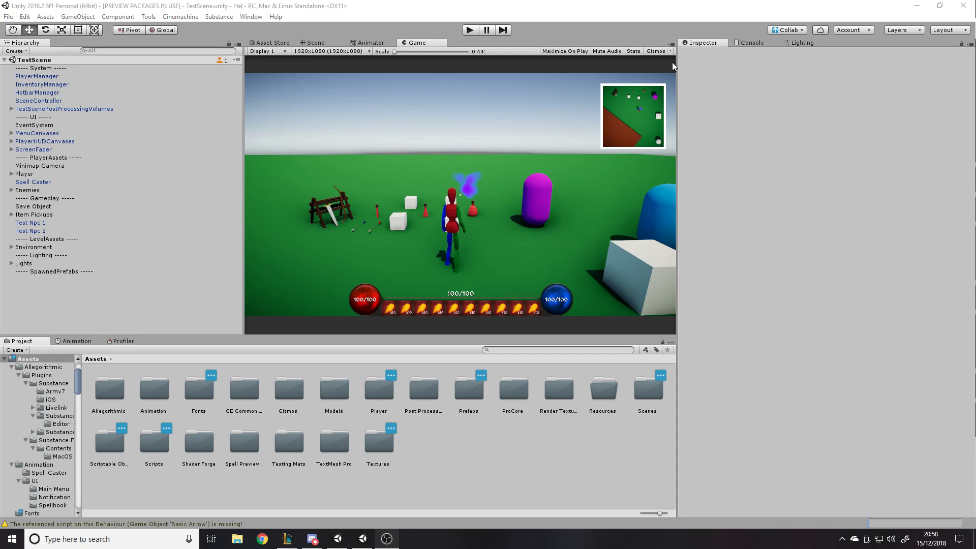
left_click(671, 45)
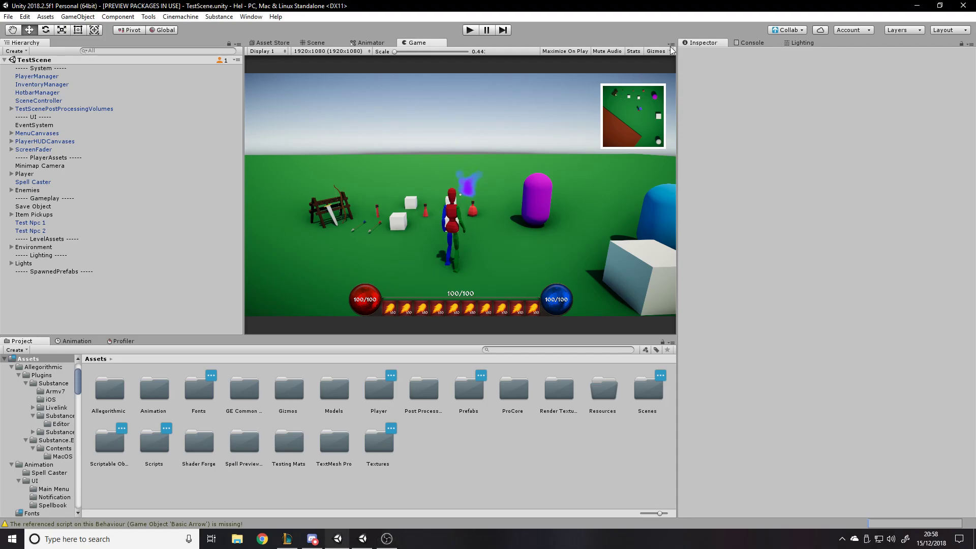
left_click(697, 82)
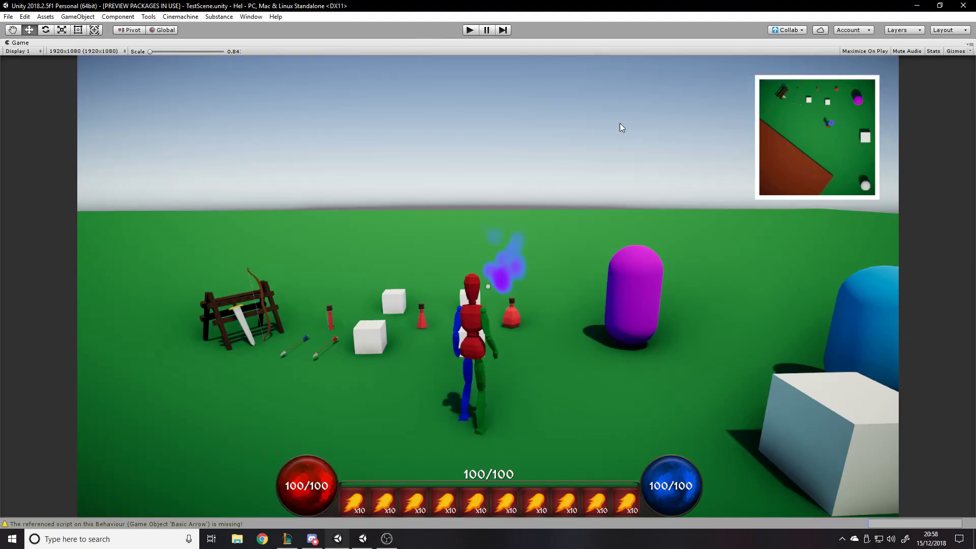
Restore the Game view to the normal layout and focus the Hierarchy search field
left_click(969, 44)
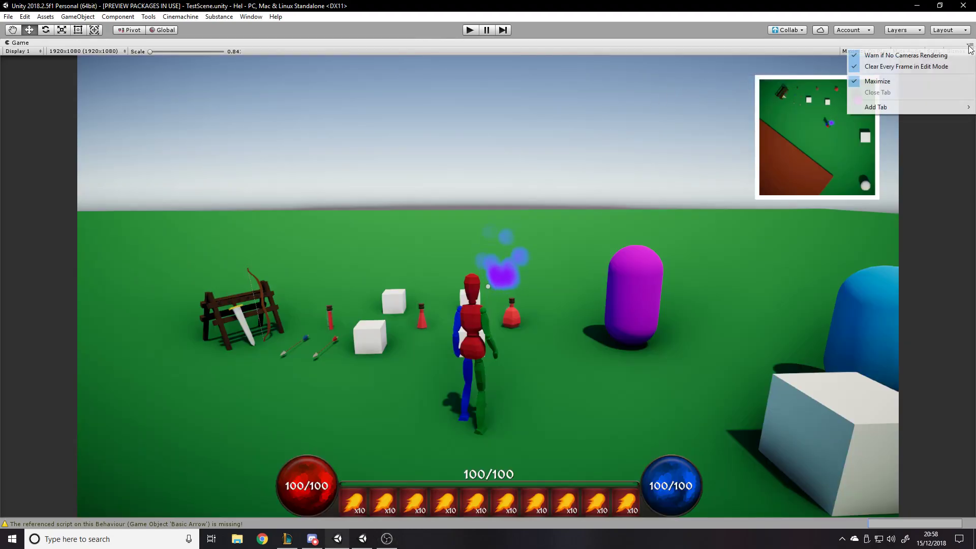
left_click(937, 81)
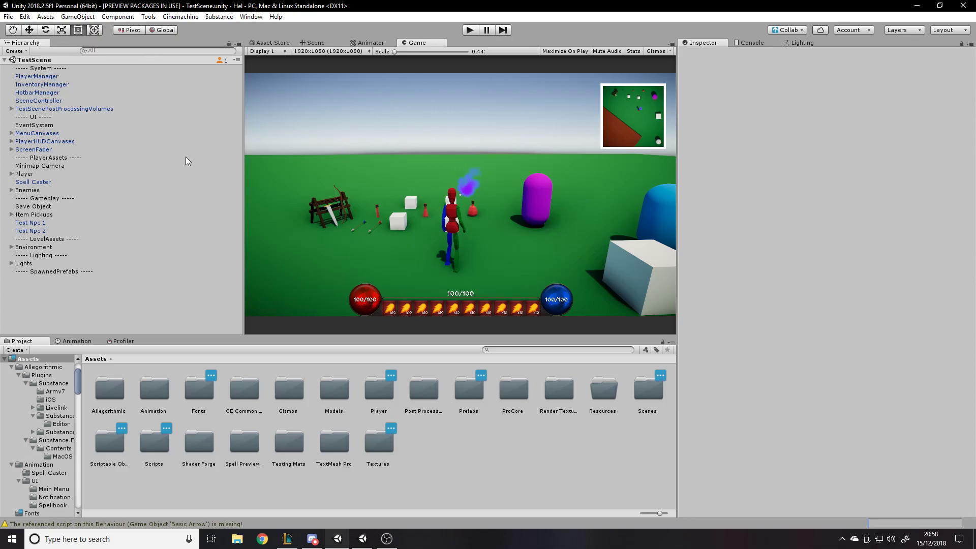
left_click(211, 51)
Filter the Hierarchy by 'text', inspect PlaceholderText and ExperienceText, then clear the filter
type("text")
left_click(36, 148)
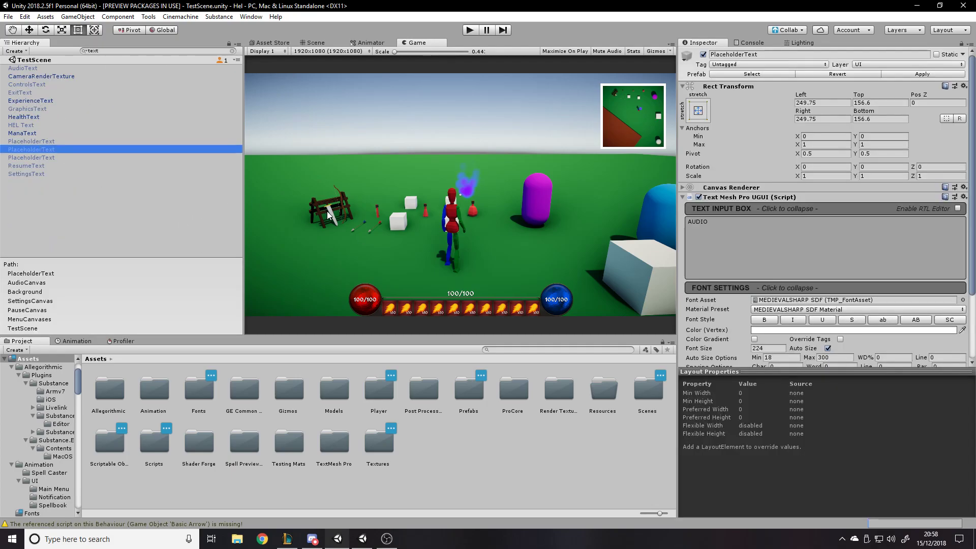
left_click(30, 100)
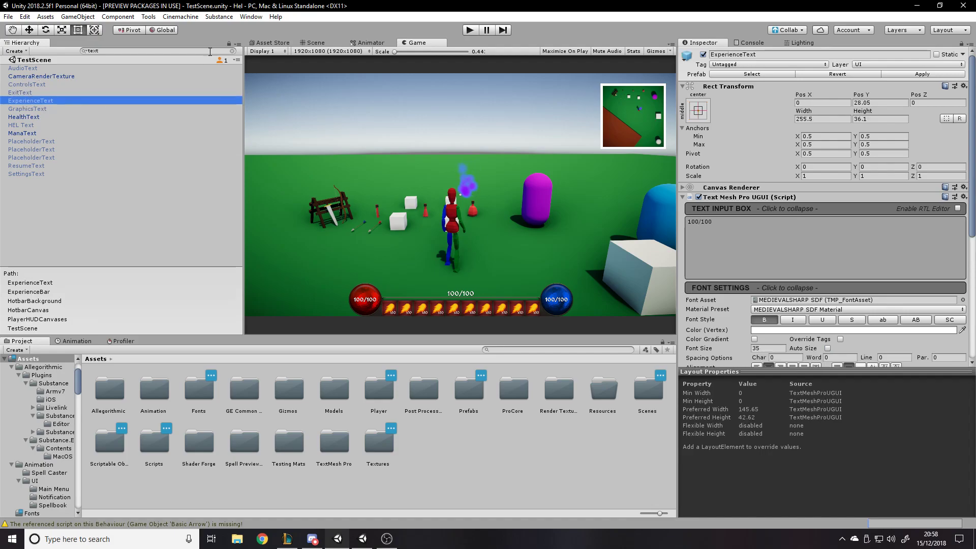
left_click(232, 51)
In the Scene view, select ExperienceText and frame it with F
left_click(315, 44)
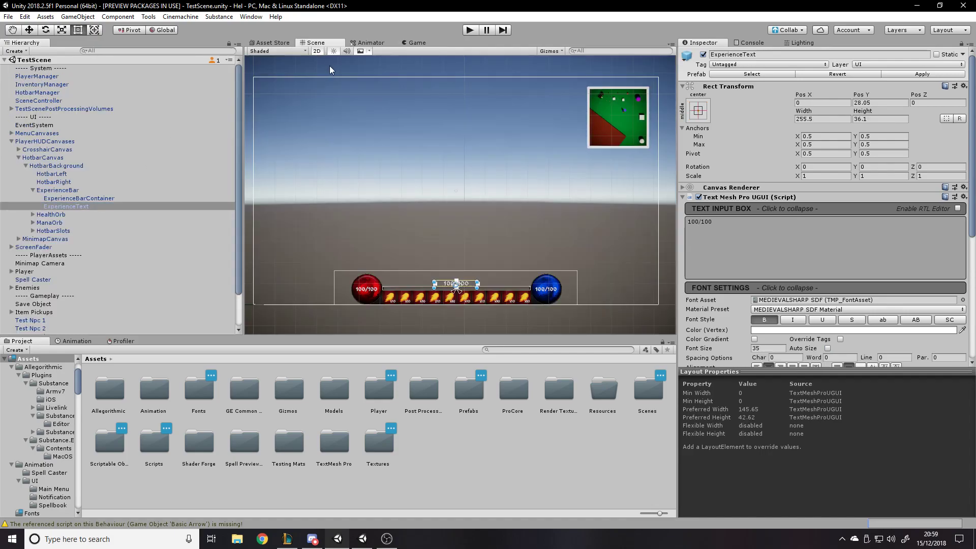
left_click(90, 204)
left_click(76, 206)
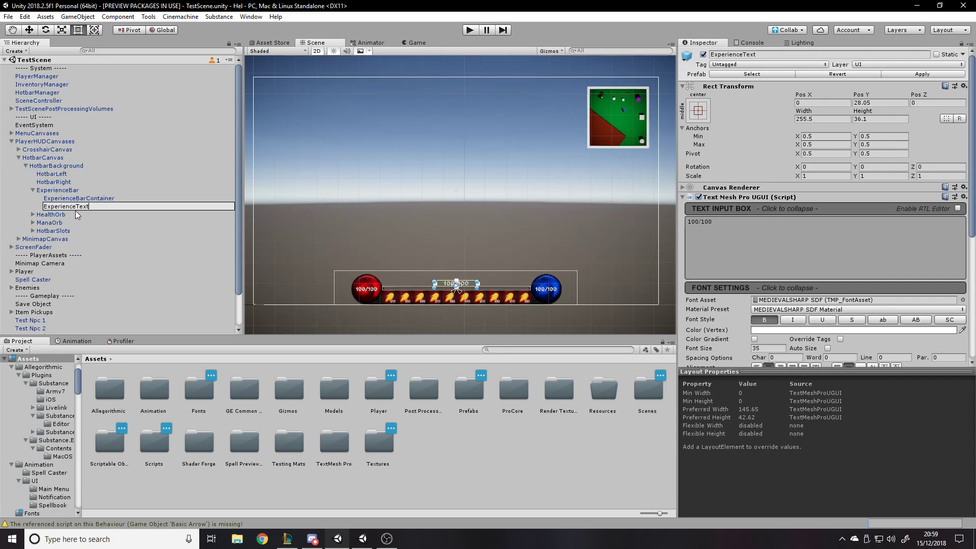
left_click(456, 287)
key("f")
left_click(445, 169)
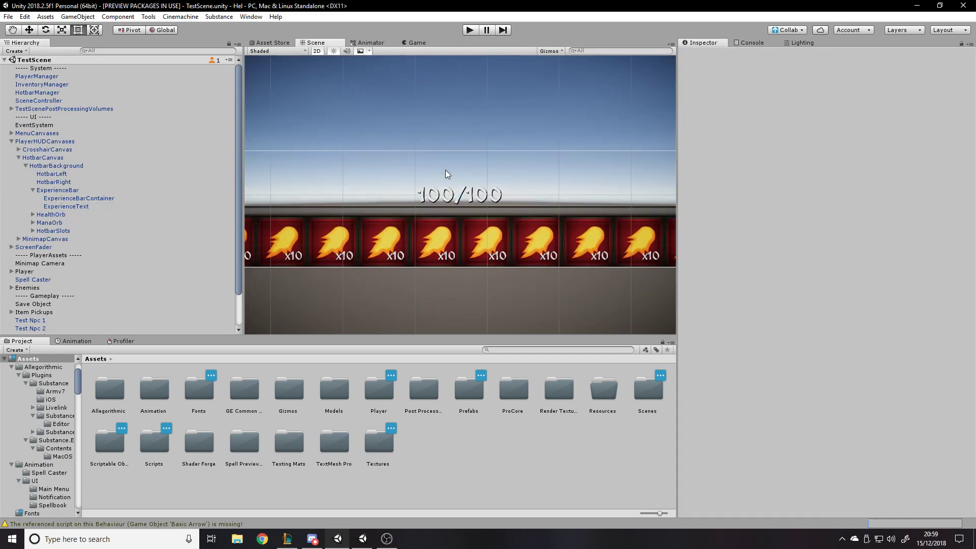
scroll(446, 226, "up", 1)
scroll(446, 225, "up", 6)
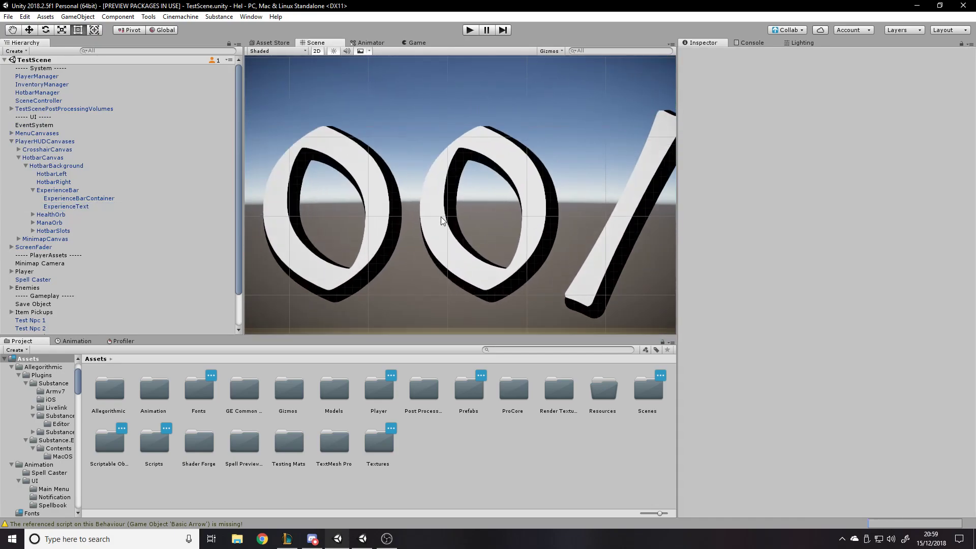
scroll(559, 254, "down", 4)
Inspect MenuCanvases and browse its Add Component list without adding anything
left_click(424, 224)
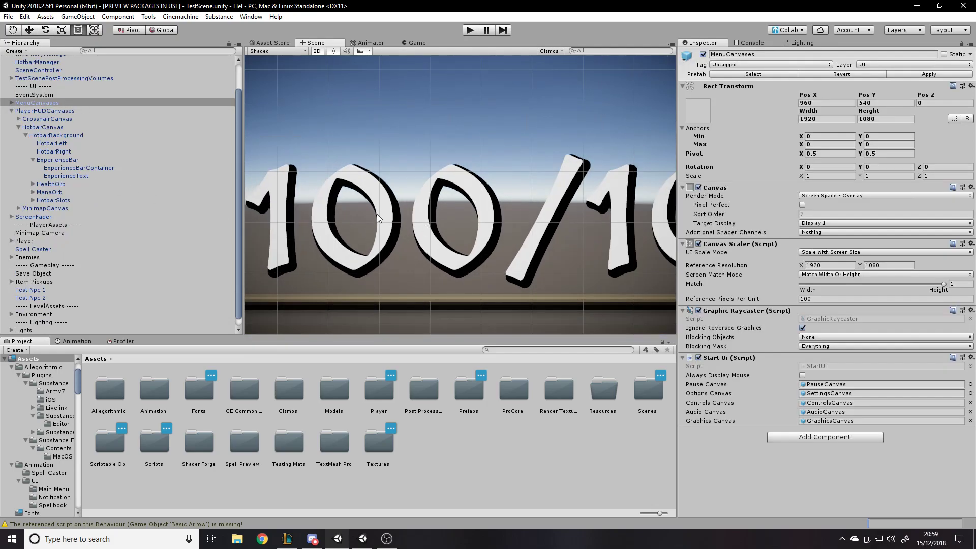
scroll(382, 219, "down", 2)
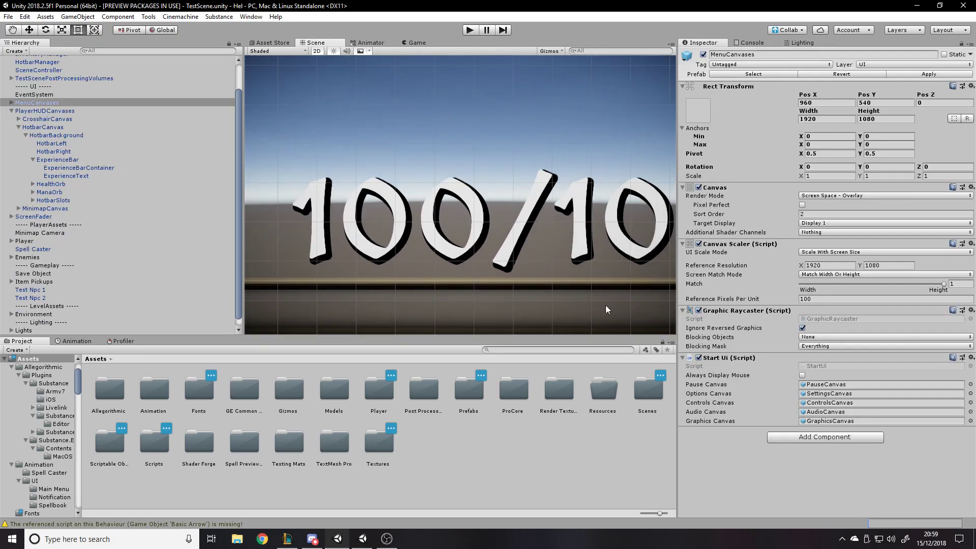
left_click(824, 437)
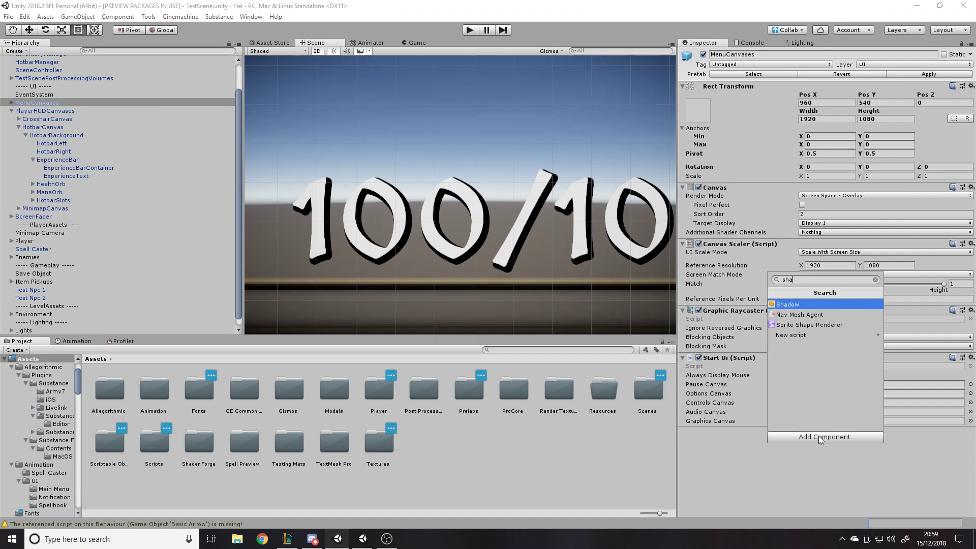
left_click(721, 462)
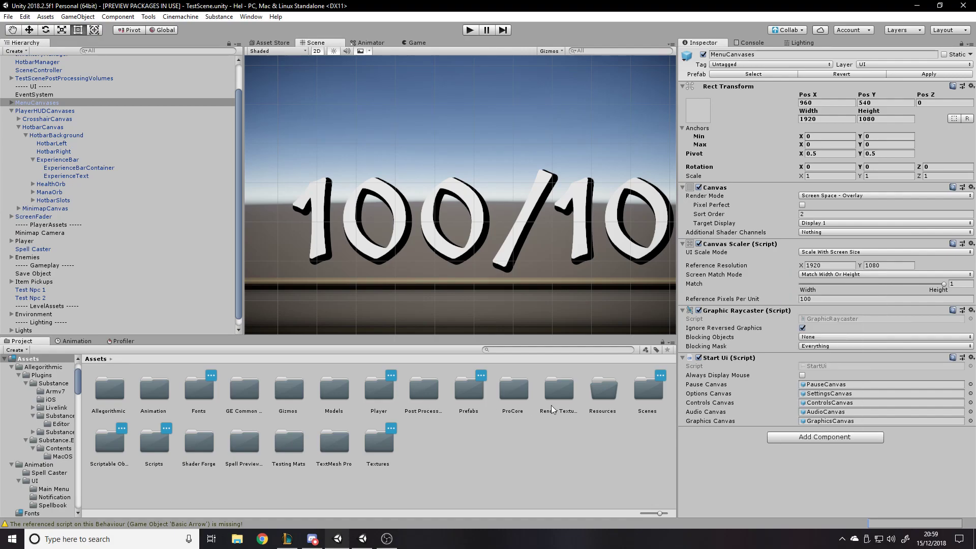
Zoom and pan the Scene view onto the hotbar, then deselect MenuCanvases
scroll(433, 182, "down", 3)
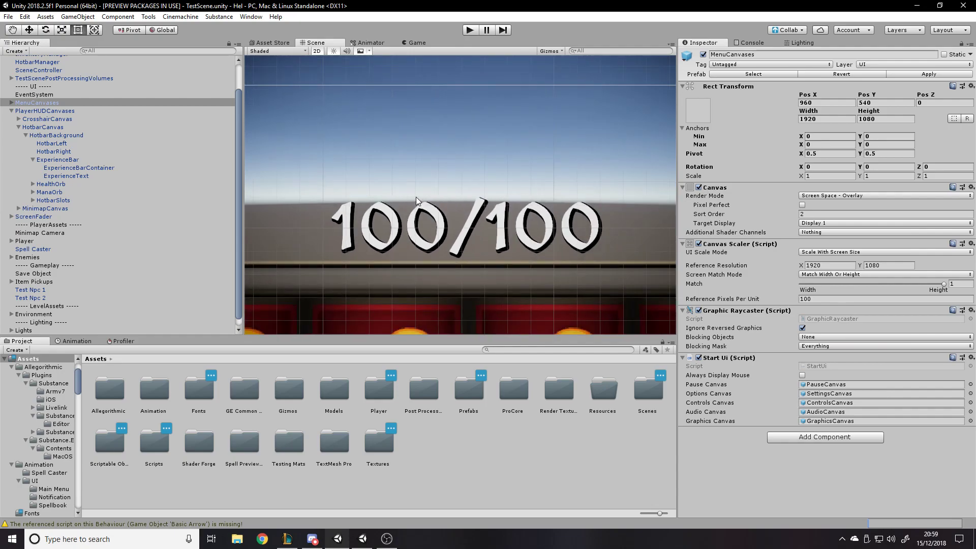
scroll(407, 326, "down", 5)
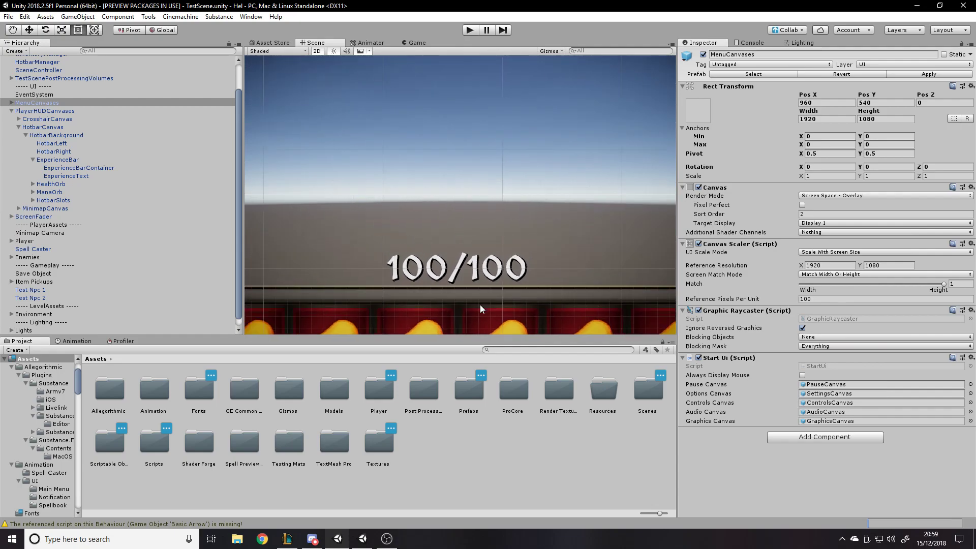
scroll(474, 297, "down", 3)
middle_click_drag(474, 297, 442, 227)
scroll(448, 235, "down", 6)
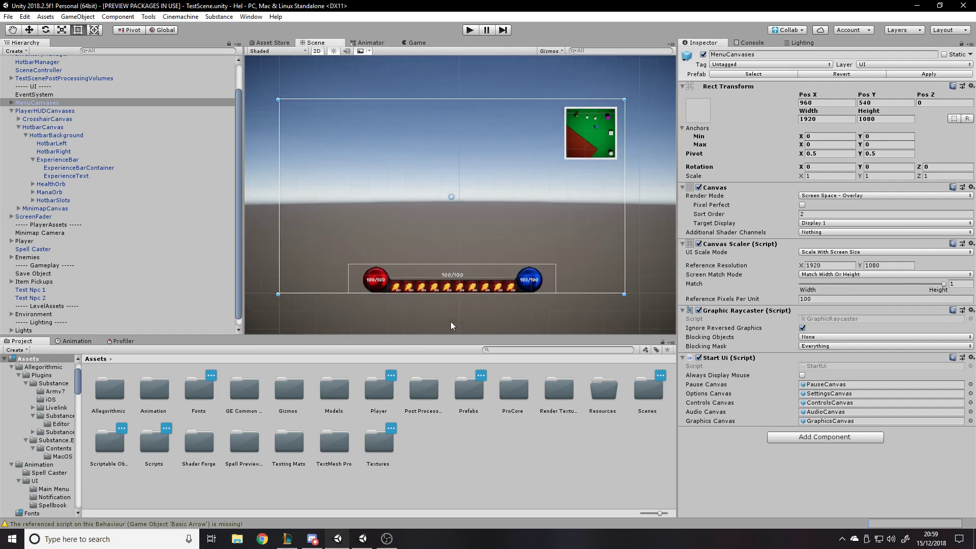
left_click(477, 79)
scroll(454, 200, "up", 2)
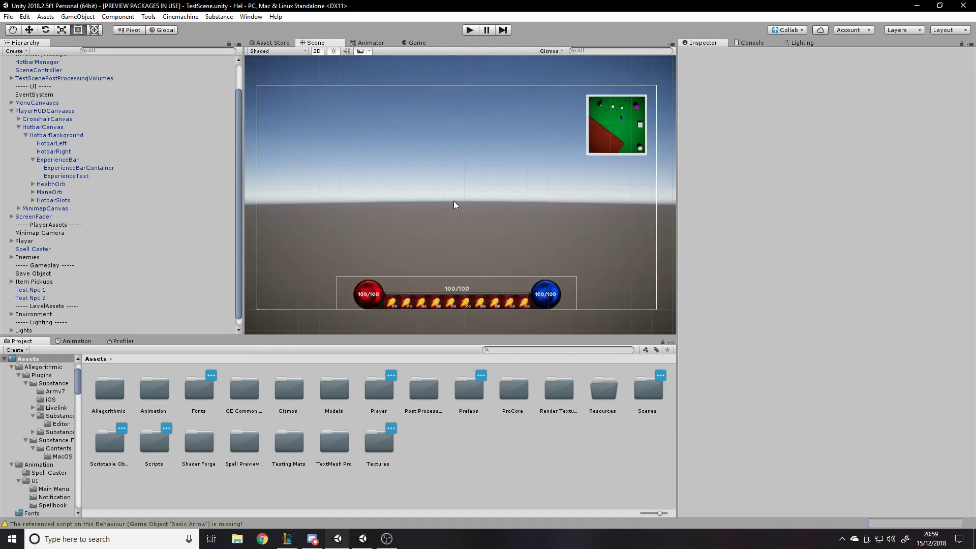
left_click(416, 42)
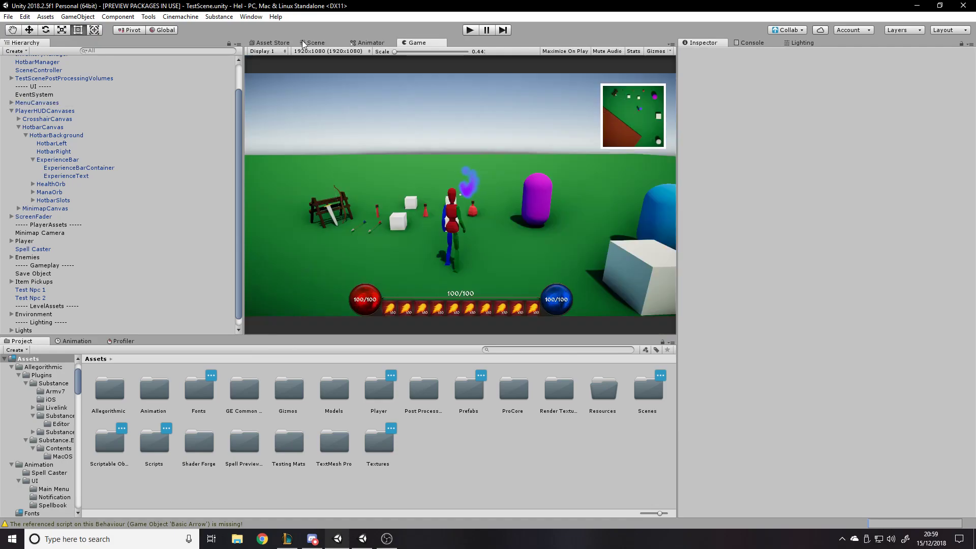
left_click(251, 16)
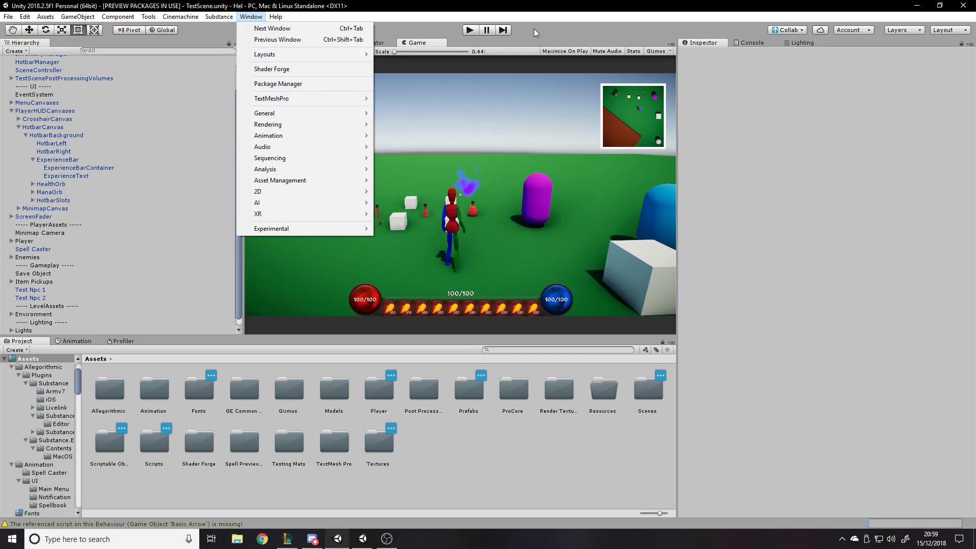
left_click(254, 17)
left_click(254, 18)
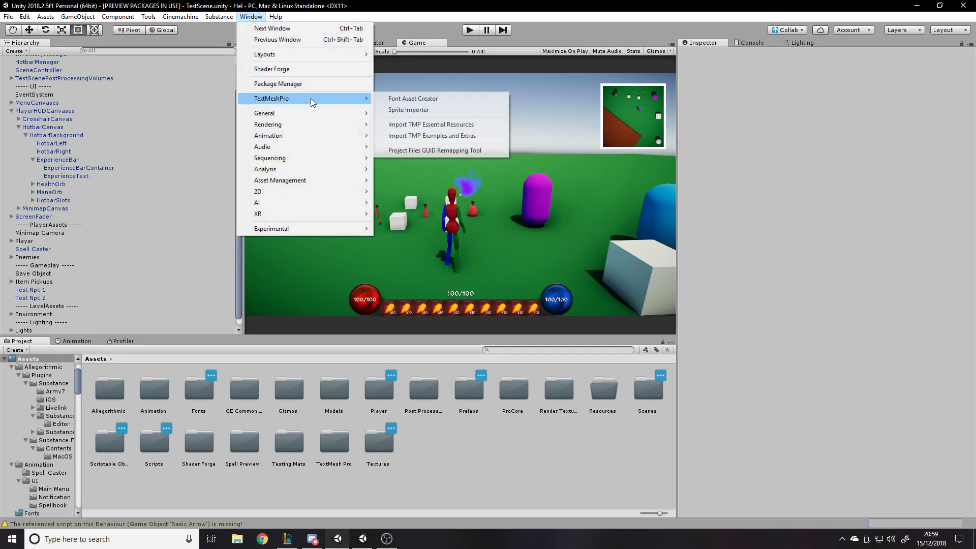
left_click(569, 36)
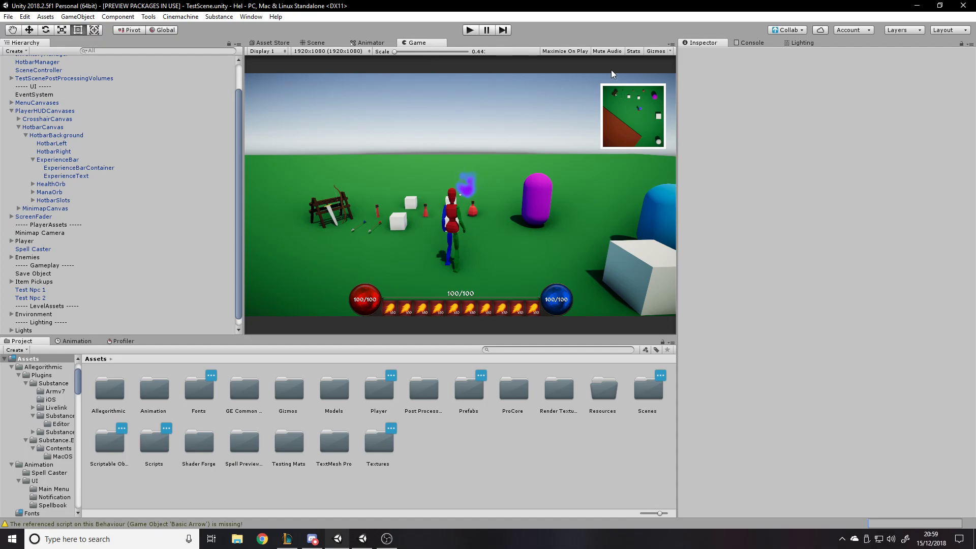
scroll(96, 135, "up", 3)
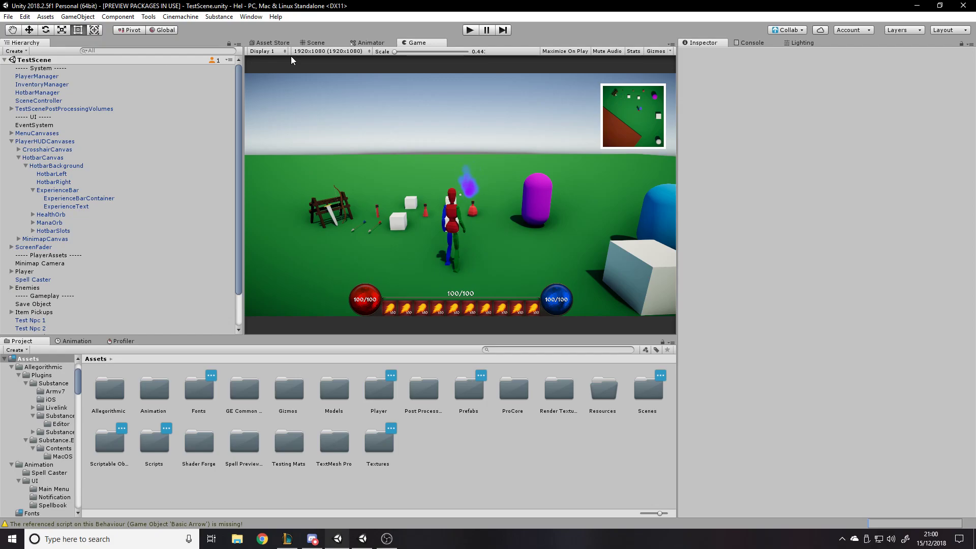
Select MenuCanvases to show its overlay canvas, sort order 2 and 1920×1080 scaler
left_click(316, 41)
left_click(414, 43)
left_click(50, 69)
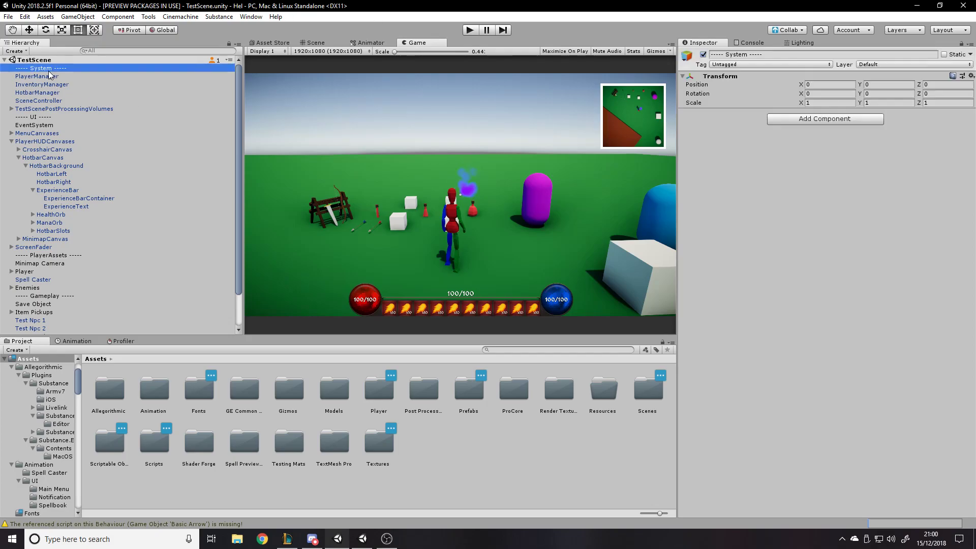
left_click(30, 134)
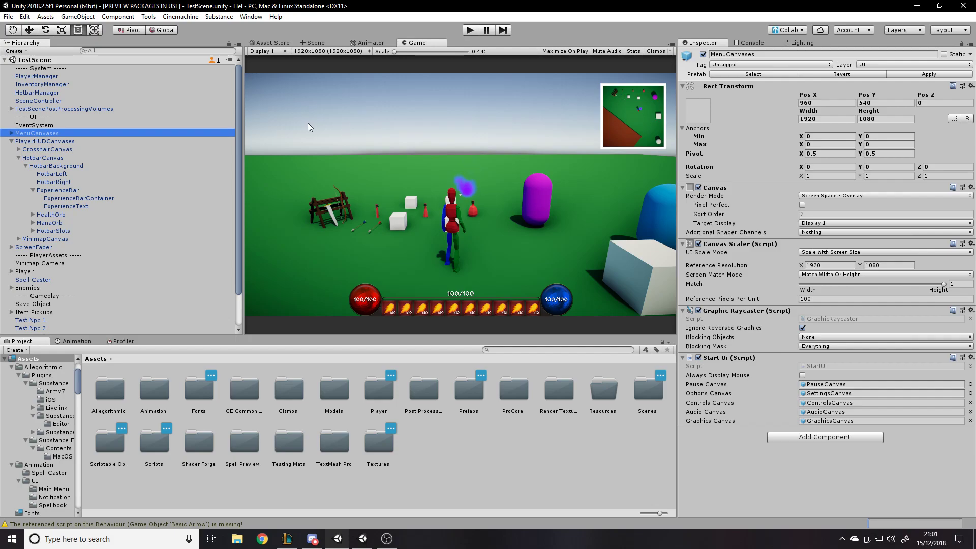
Expand MenuCanvases and PauseCanvas, inspecting PauseCanvas, Background and BlackStrip
left_click(11, 134)
left_click(24, 141)
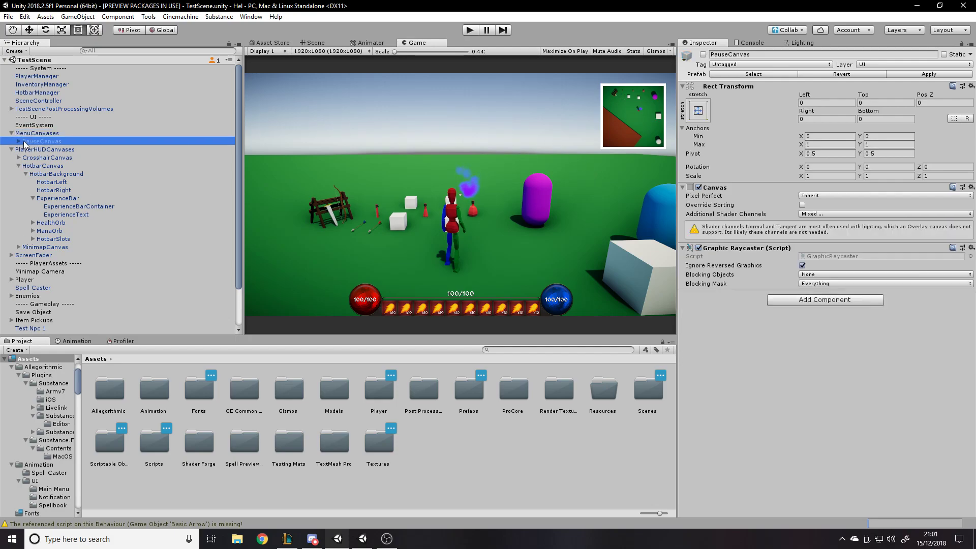
left_click(19, 141)
left_click(43, 150)
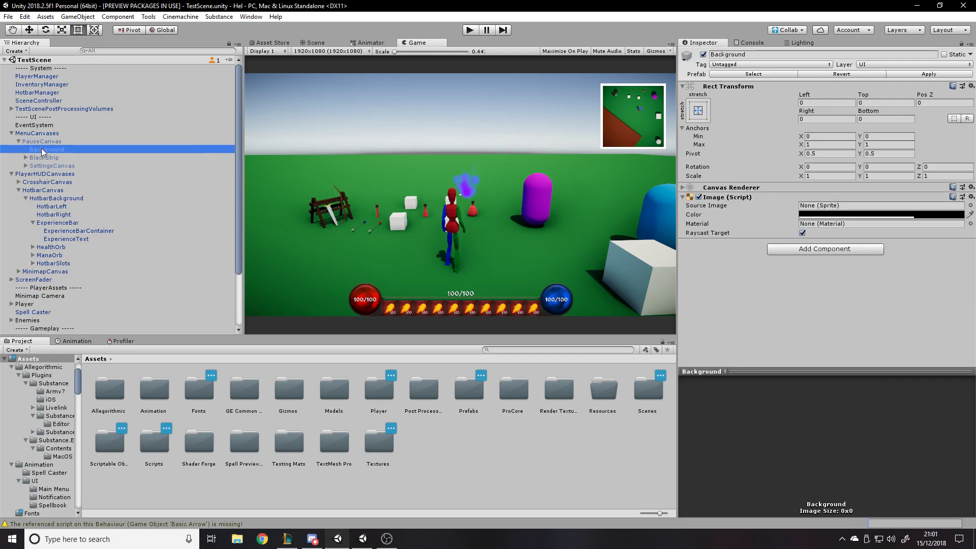
left_click(42, 158)
Inspect SettingsCanvas and its Background sub-canvases, collapse it, and enter Play mode
left_click(40, 166)
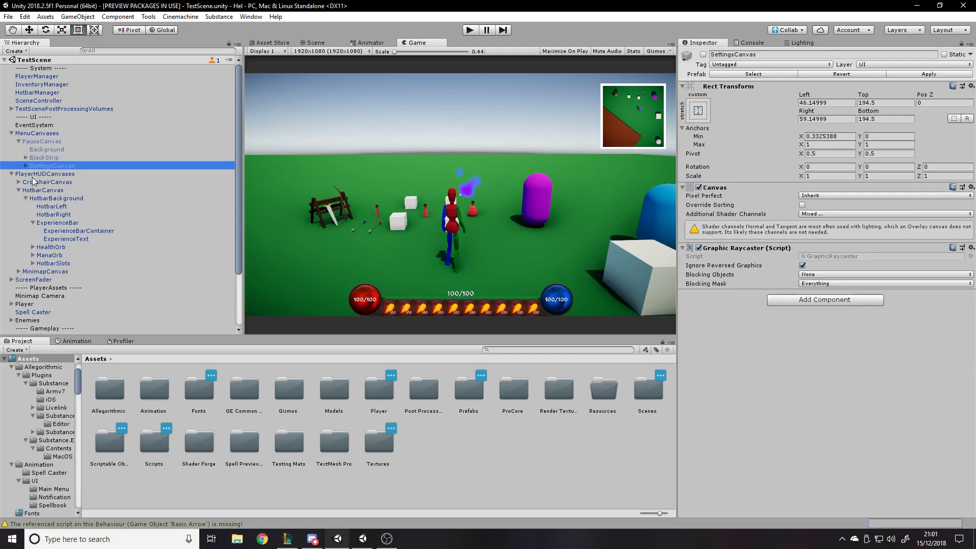
left_click(26, 166)
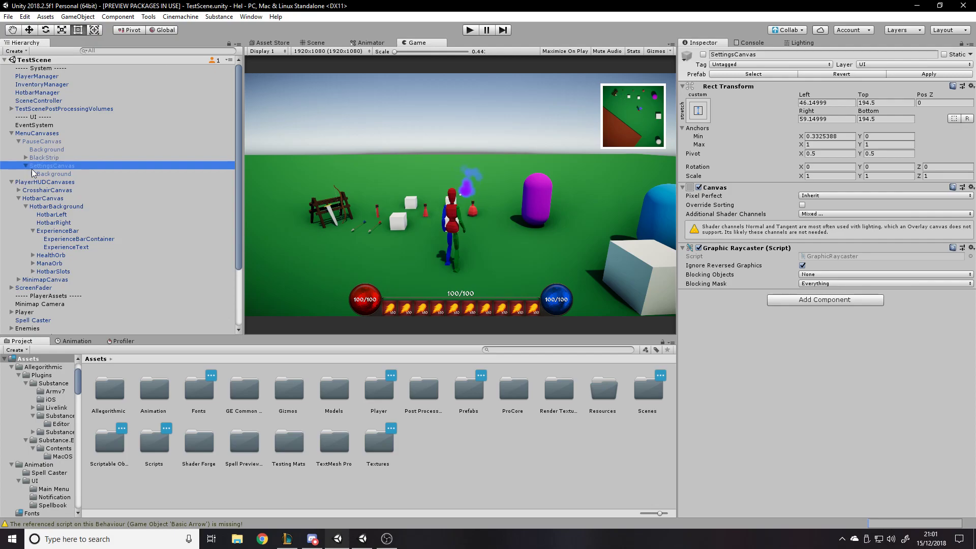
left_click(33, 174)
left_click(25, 165)
left_click(469, 29)
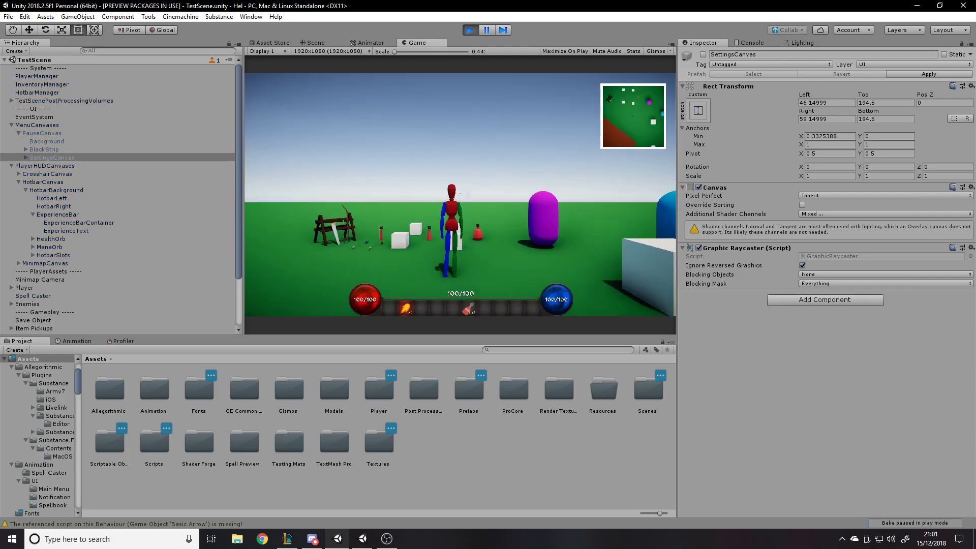
Open the pause menu's Settings and flip through the Audio, Controls and Graphics pages
key("Escape")
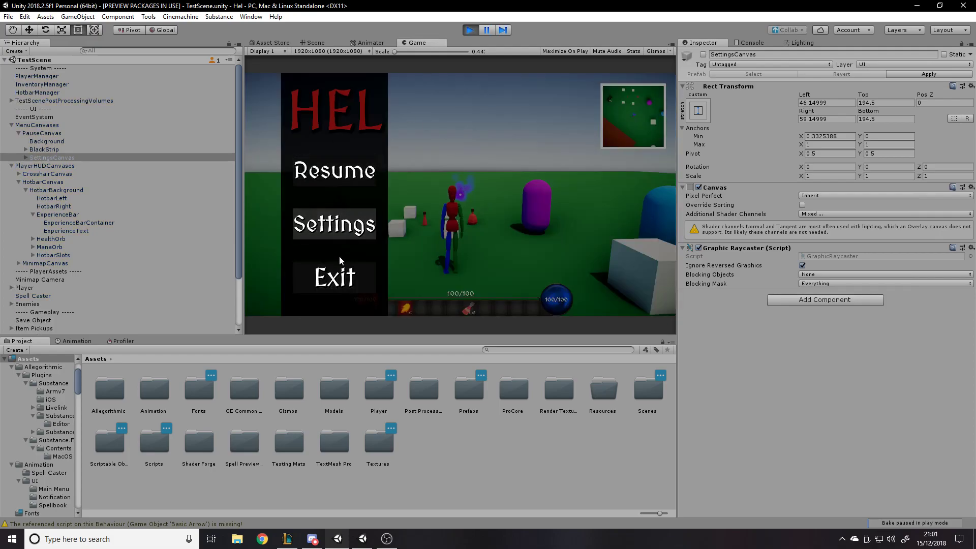
left_click(346, 175)
key("Escape")
key("Escape")
key("Escape")
left_click(335, 224)
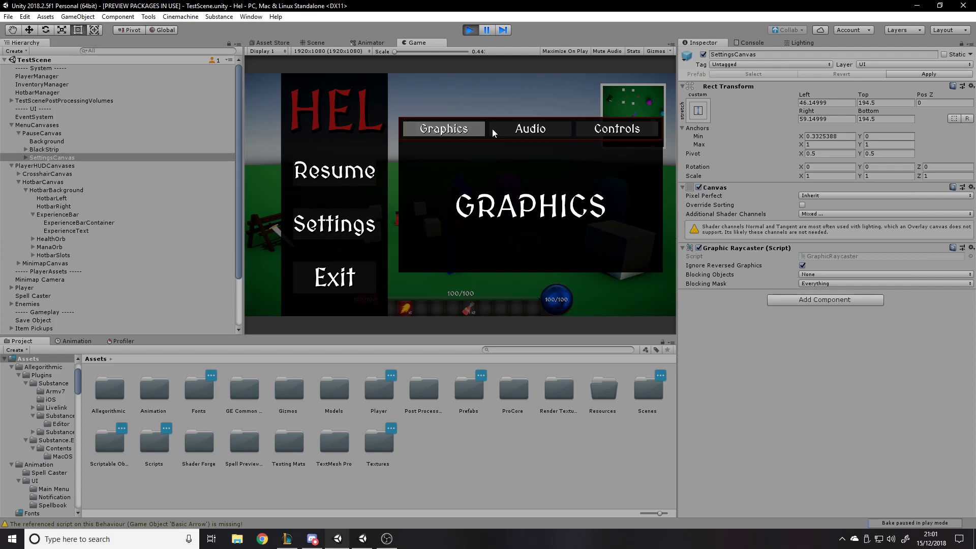
left_click(530, 128)
left_click(616, 128)
left_click(530, 128)
left_click(474, 128)
key("Escape")
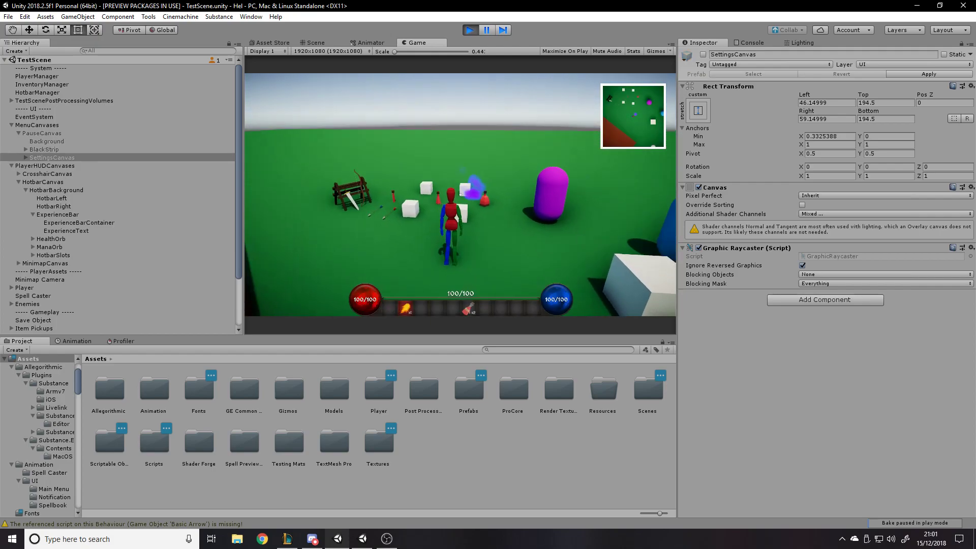
Reopen and close Settings, resume, then stop Play mode and select MenuCanvases
key("Escape")
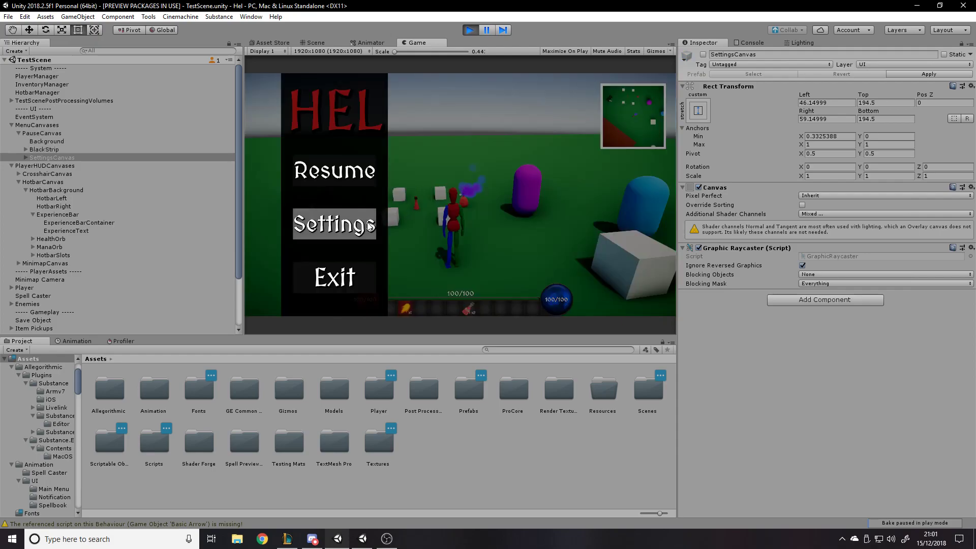
left_click(334, 224)
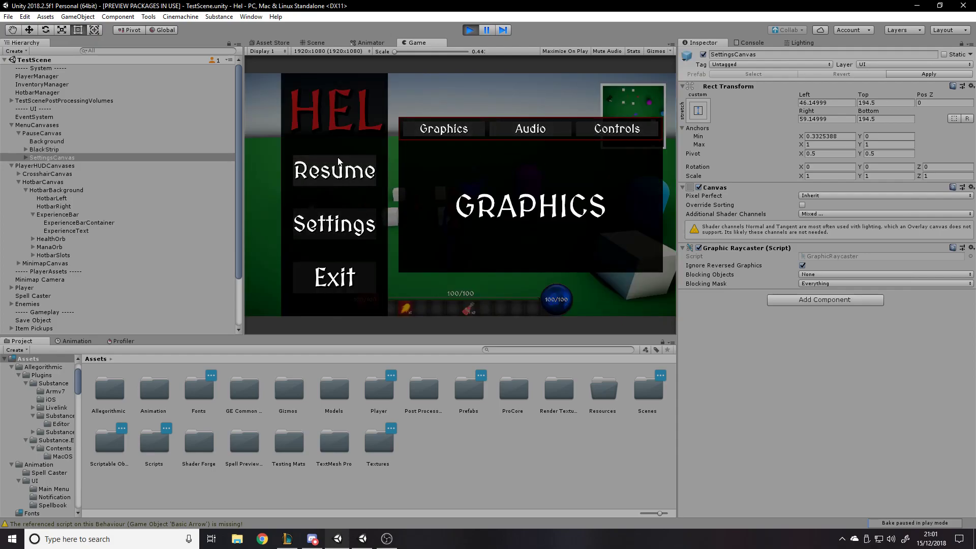
key("Escape")
key("Escape")
left_click(367, 169)
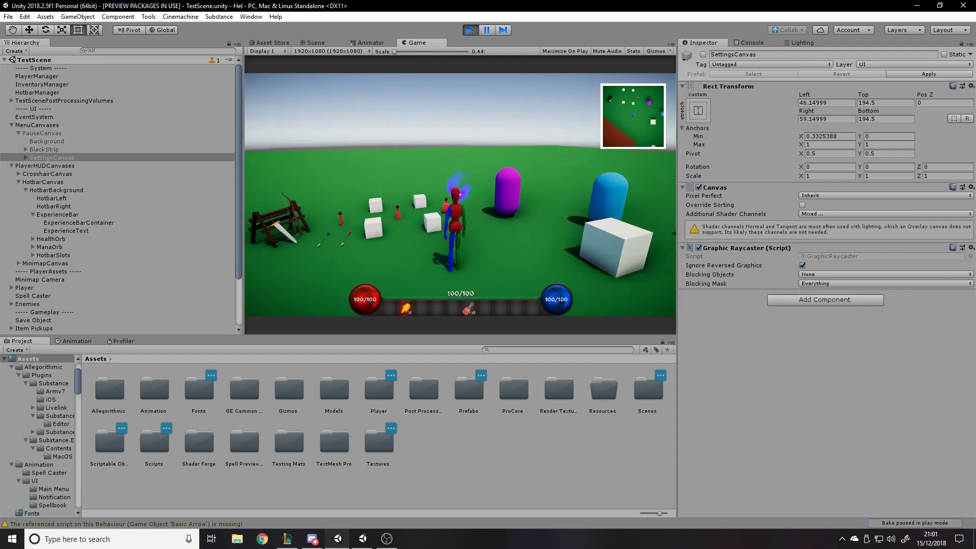
key("Escape")
left_click(468, 30)
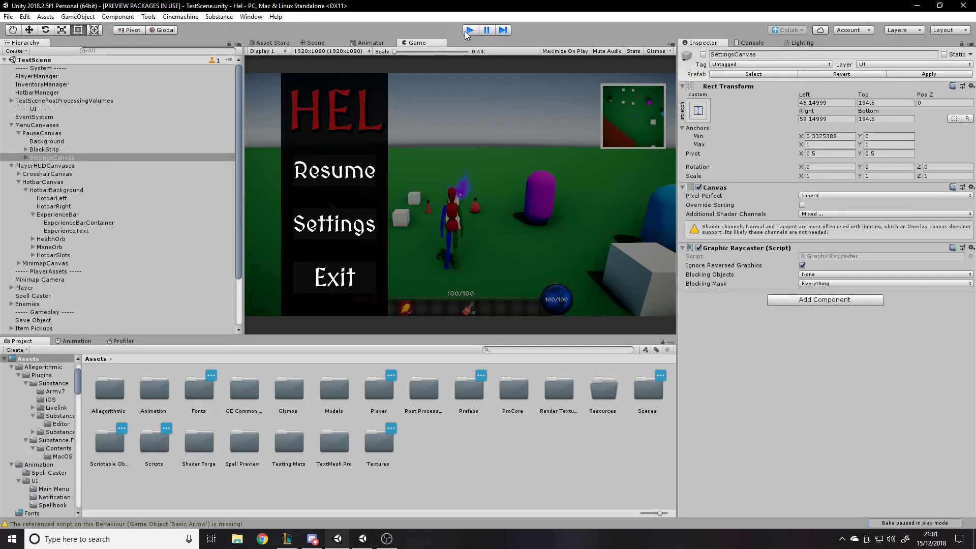
left_click(55, 134)
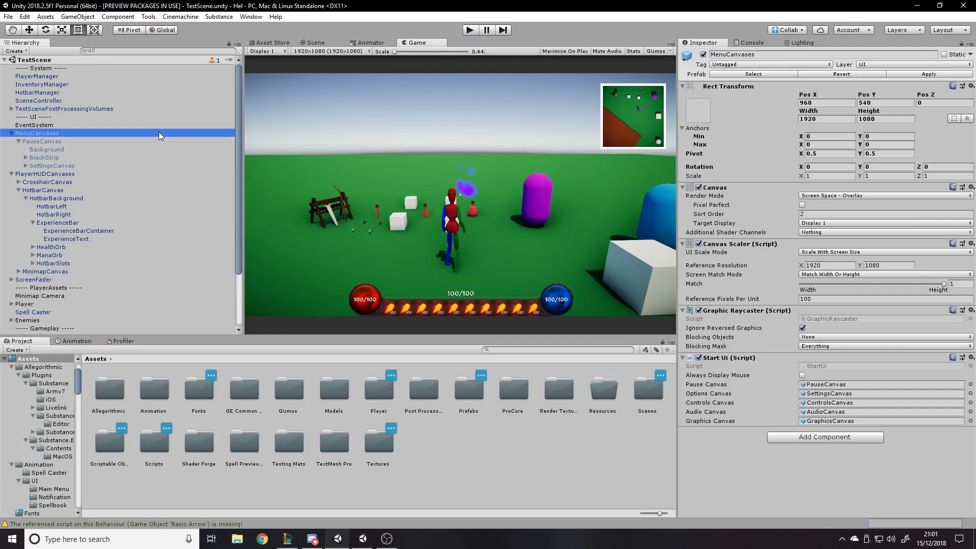
left_click(107, 142)
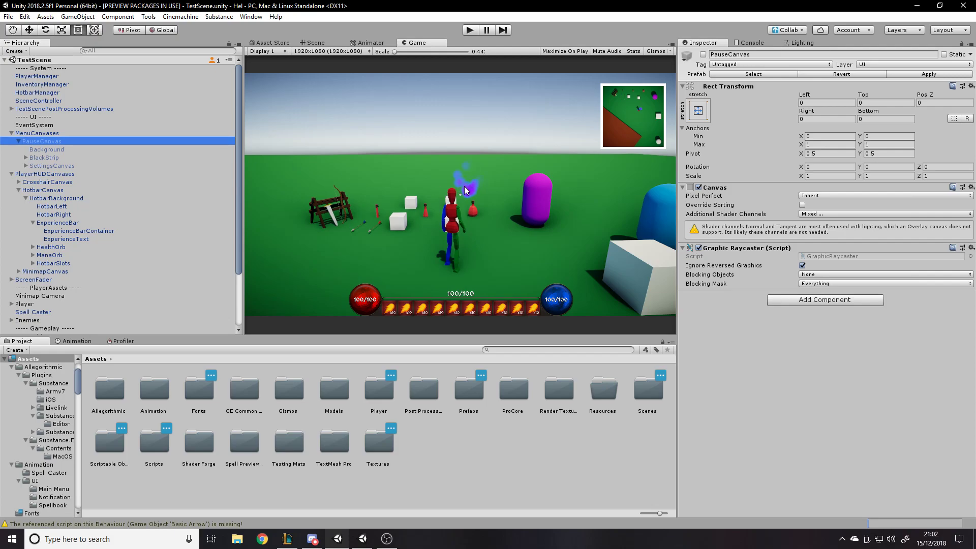
left_click(409, 191)
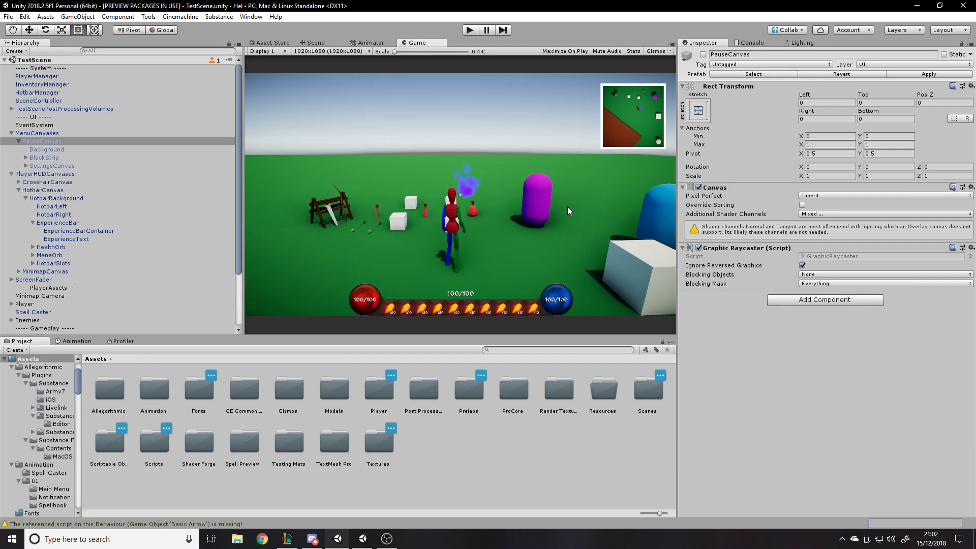
left_click(60, 133)
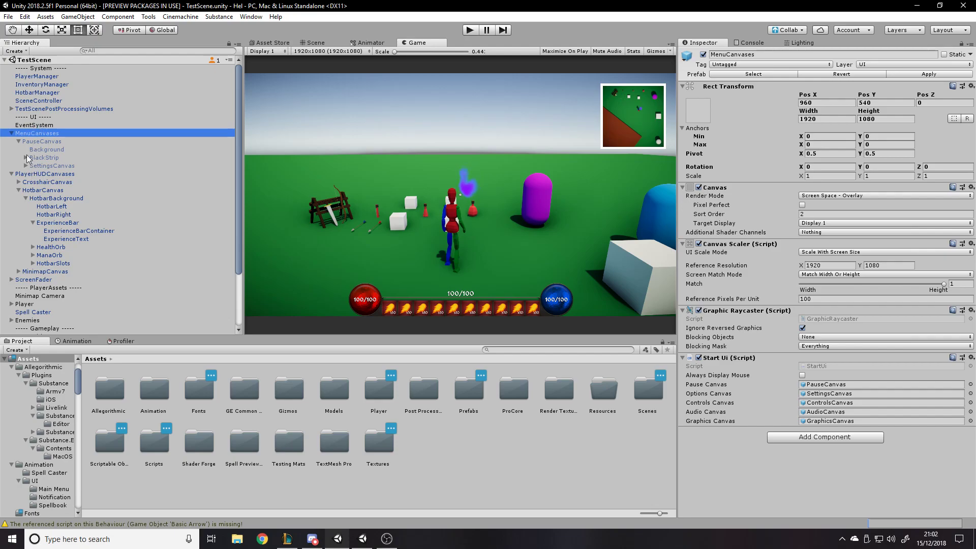
Drag PlayerHUDCanvases' Canvas Group Alpha down to 0.33, then back up to 1
left_click(11, 133)
left_click(23, 141)
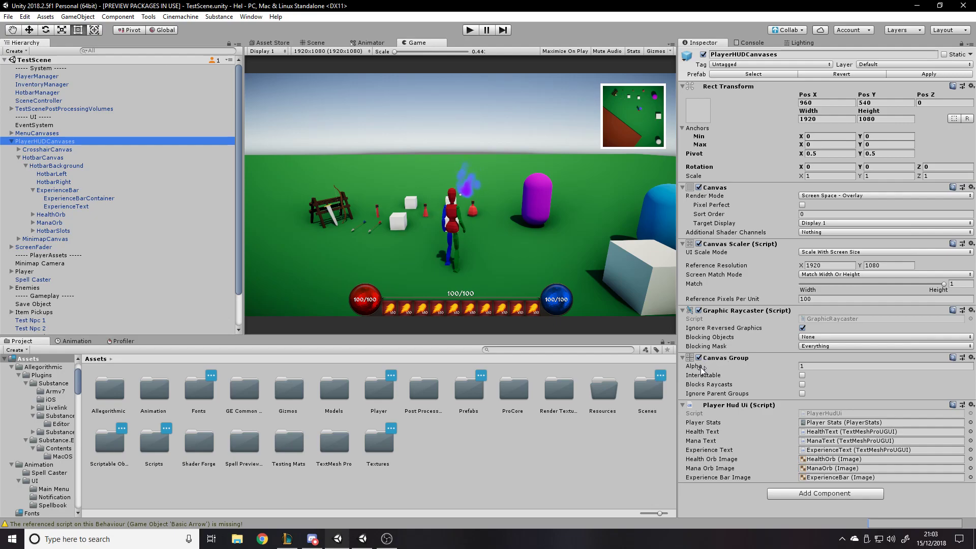
left_click_drag(705, 366, 868, 368)
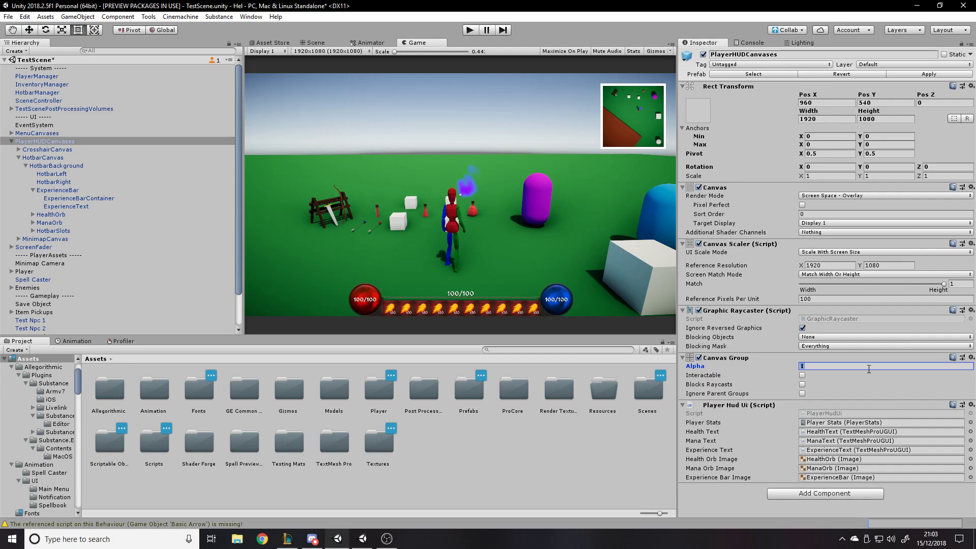
key("BackSpace")
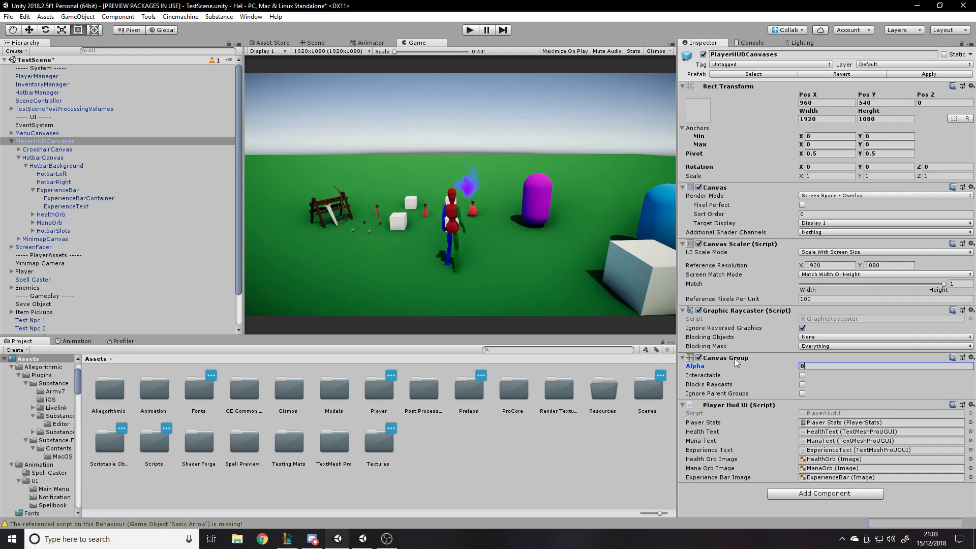
left_click_drag(699, 366, 742, 371)
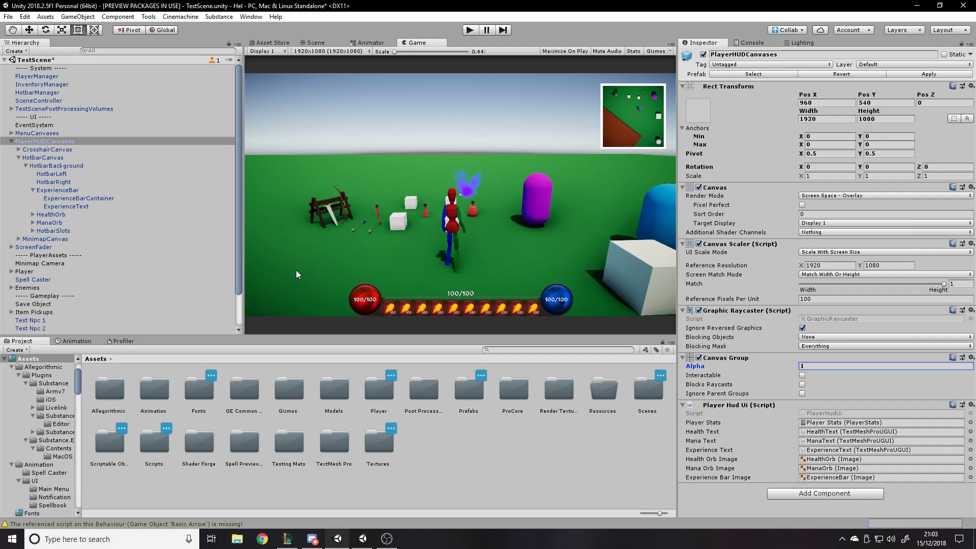
Inspect CrosshairCanvas and its CrosshairImage child, then collapse it
left_click(39, 148)
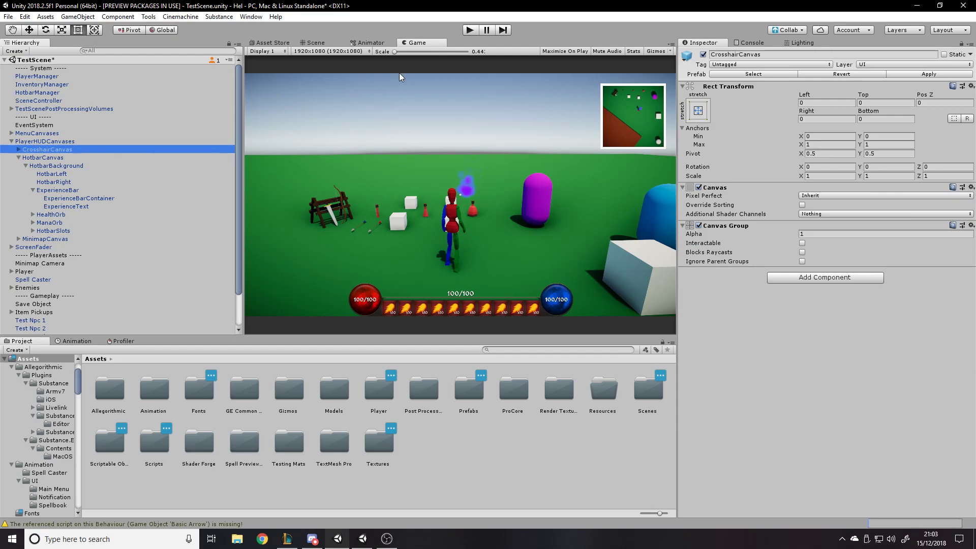
left_click(18, 149)
left_click_drag(51, 158, 48, 152)
left_click(18, 149)
Review HotbarCanvas's HotbarBackground, ExperienceBarContainer, ExperienceText, HealthOrb and ManaOrb, then collapse it
left_click(35, 158)
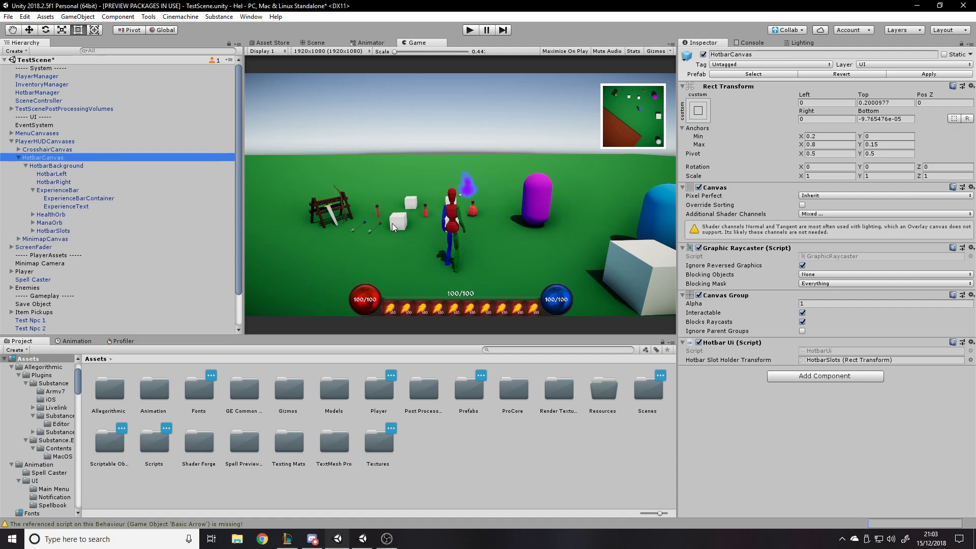
left_click(60, 166)
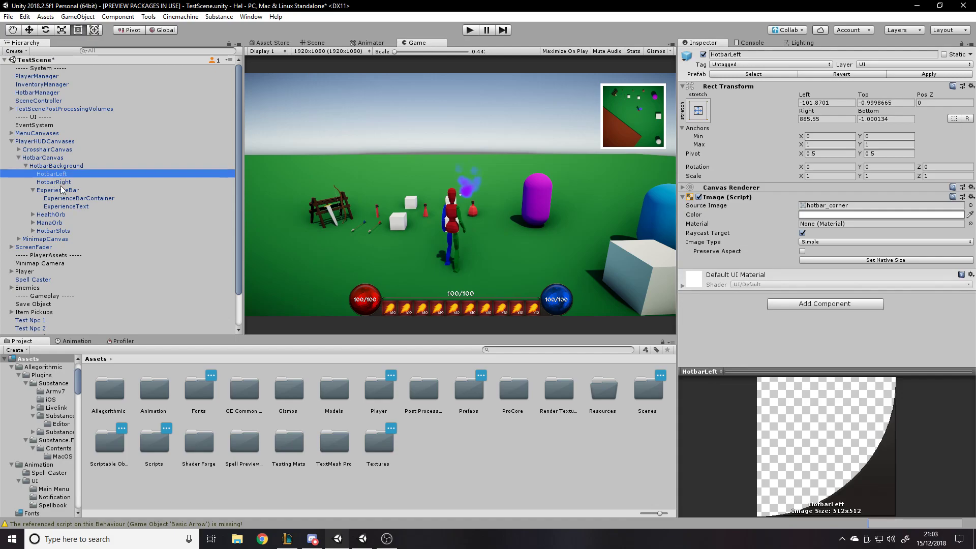
left_click(65, 198)
left_click(63, 205)
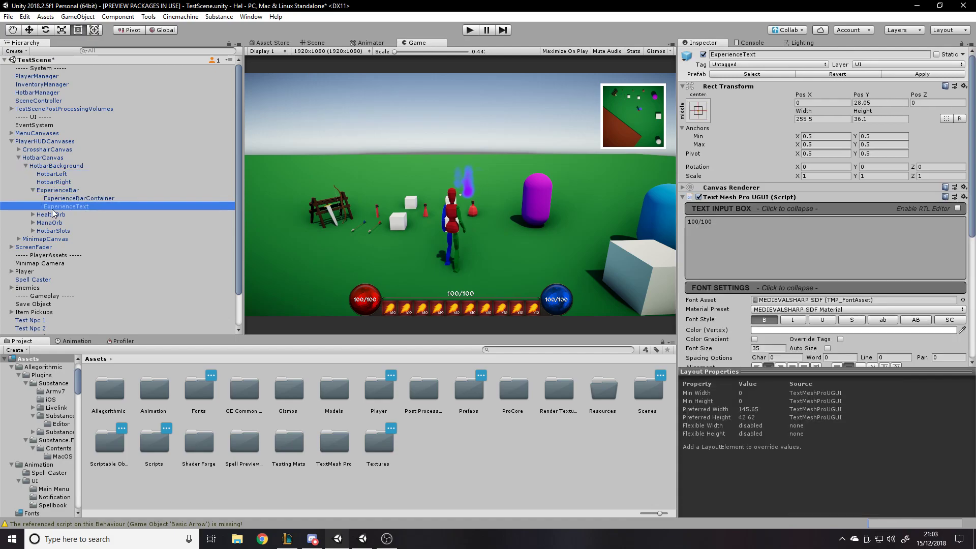
left_click(57, 215)
left_click(52, 223)
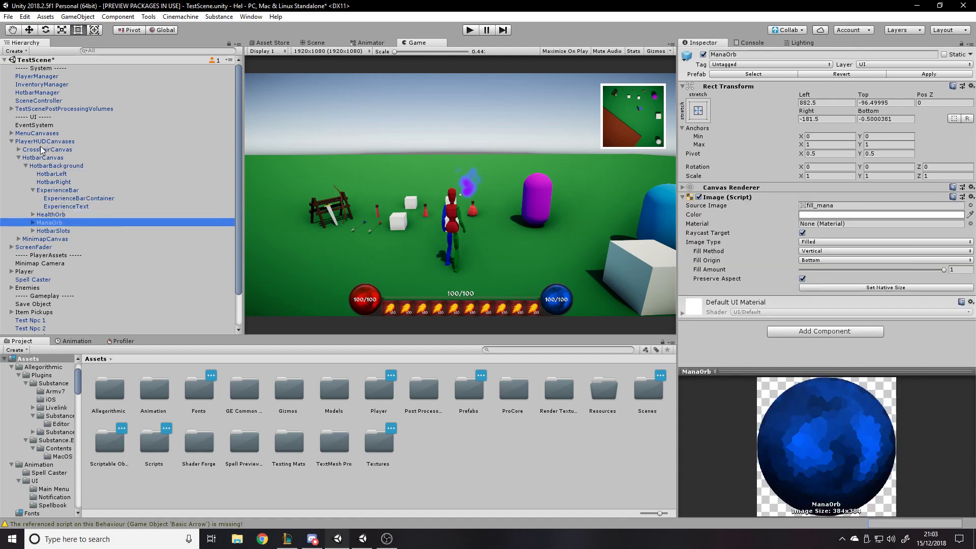
left_click(19, 158)
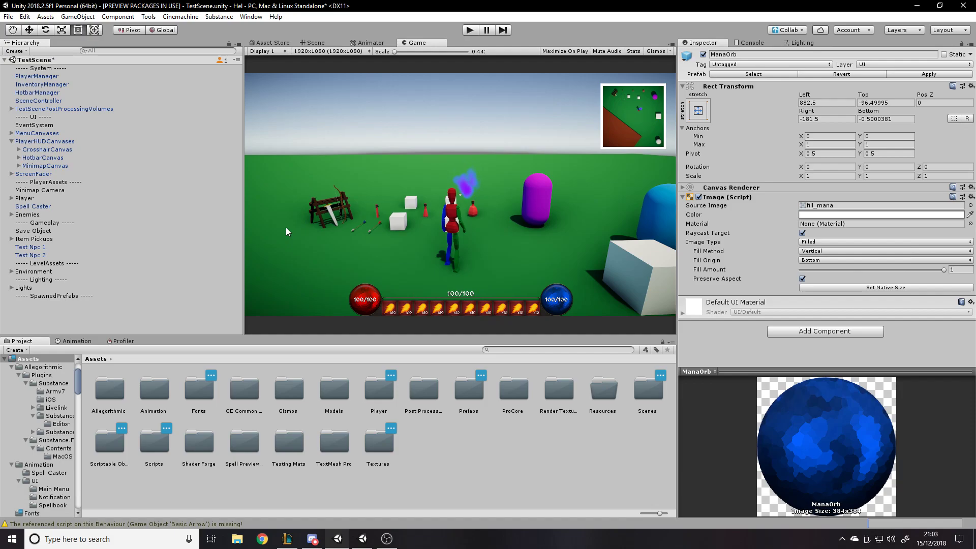
Check the ScreenFader's fader canvas group, then the EventSystem's Standalone Input Module
left_click(34, 173)
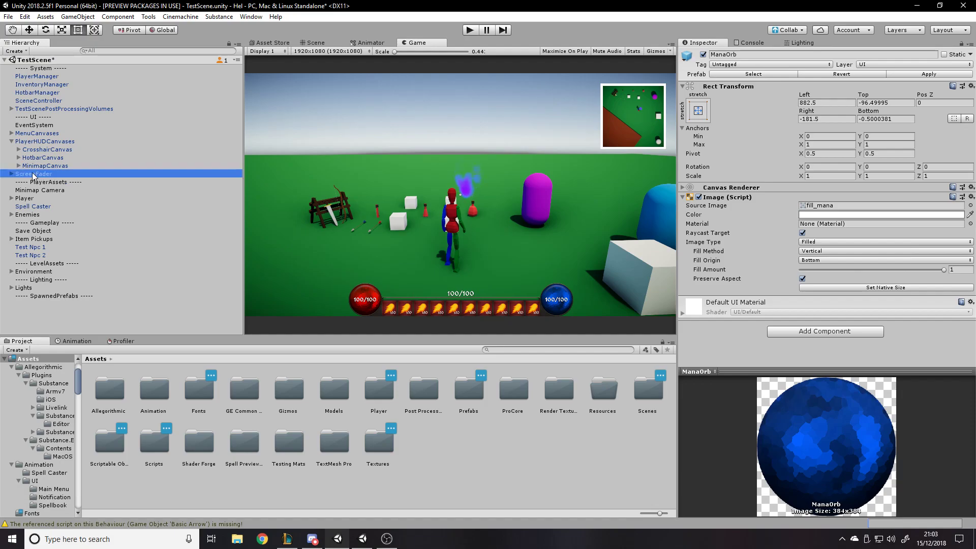
left_click(383, 139)
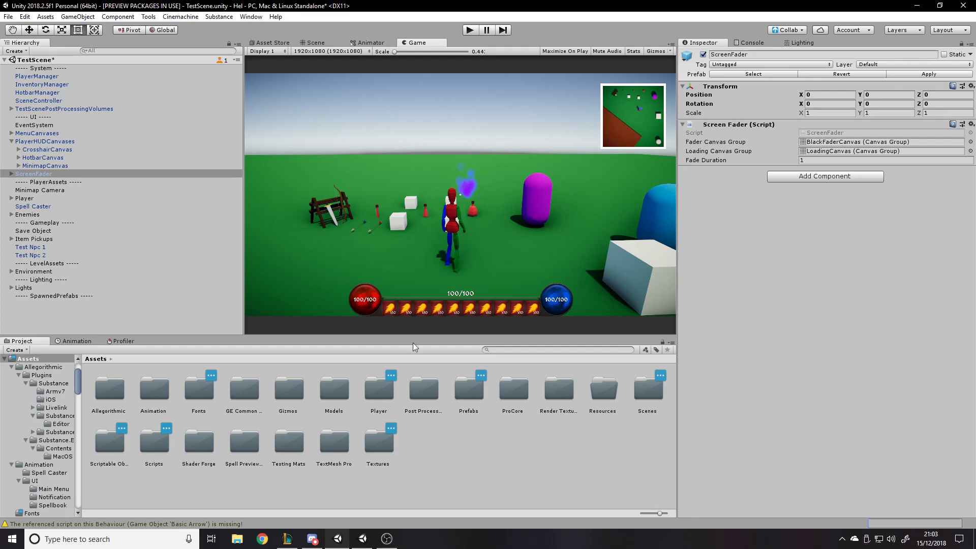
left_click(45, 125)
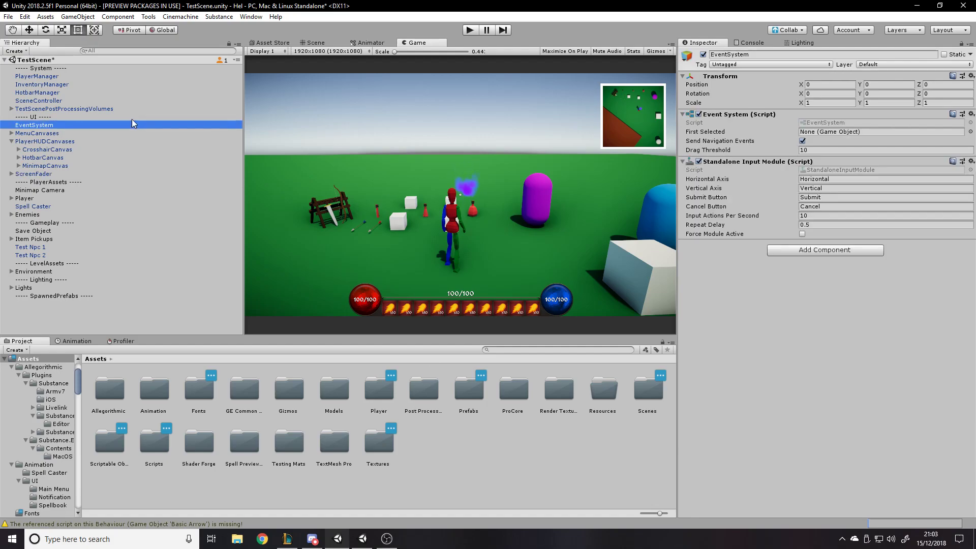
Save the test scene from the File menu
key("alt+f")
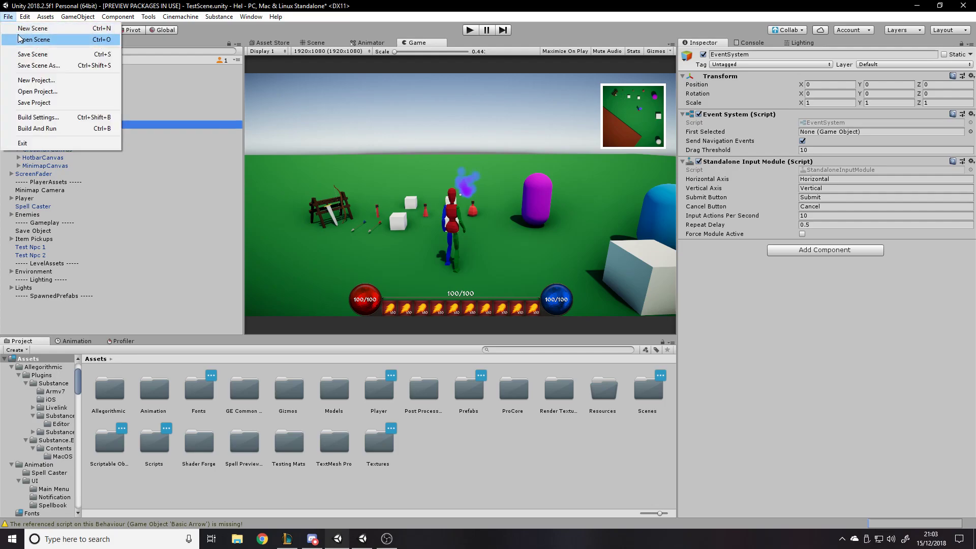
key("Down")
key("Down")
key("Escape")
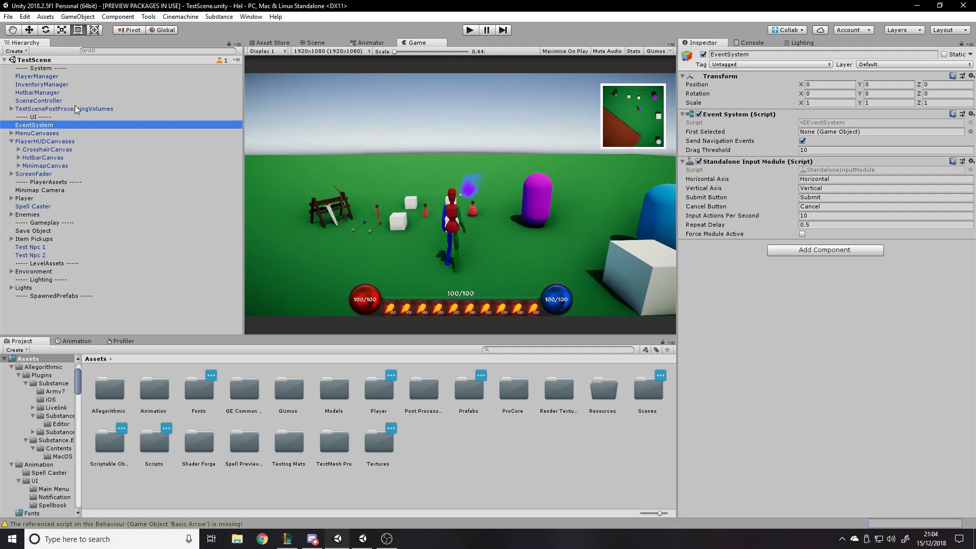
Select TestScenePostProcessingVolumes, then MenuCanvases to review its canvas settings
left_click(690, 267)
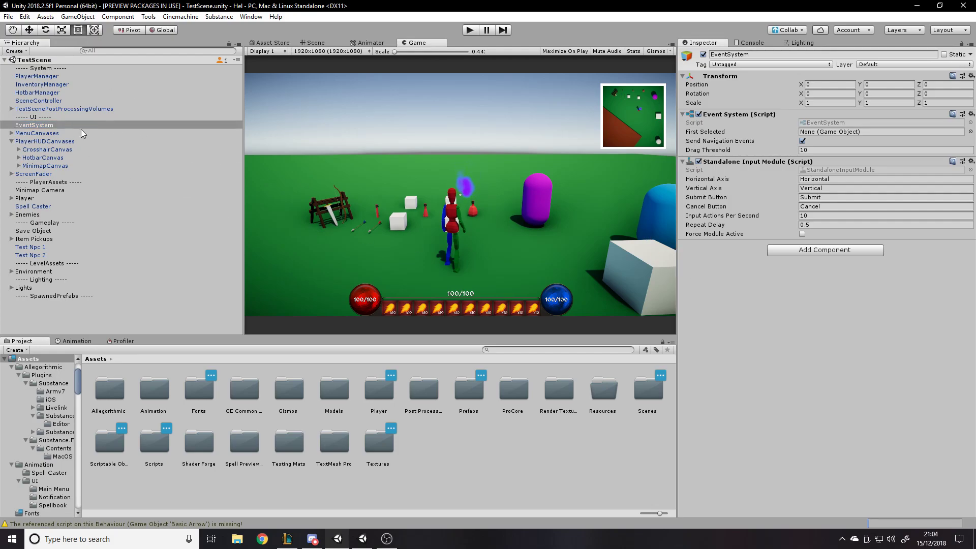
left_click(57, 109)
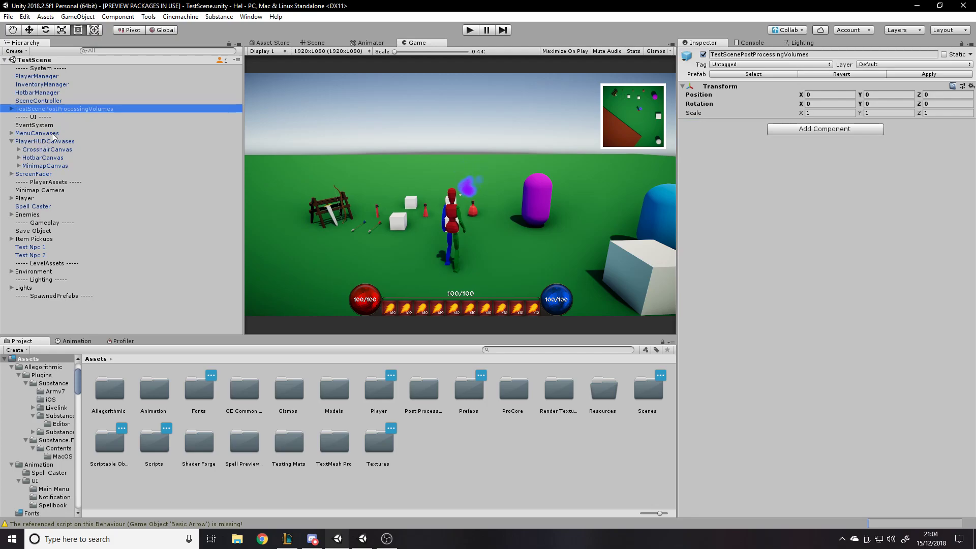
left_click(52, 133)
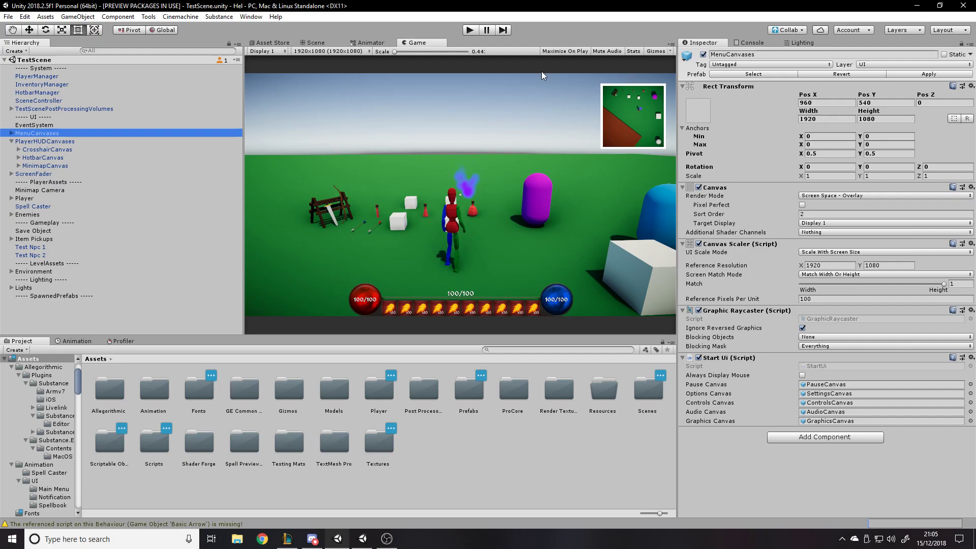
In the Scene view, frame MinimapCanvas and undo an accidental anchor split
left_click(328, 43)
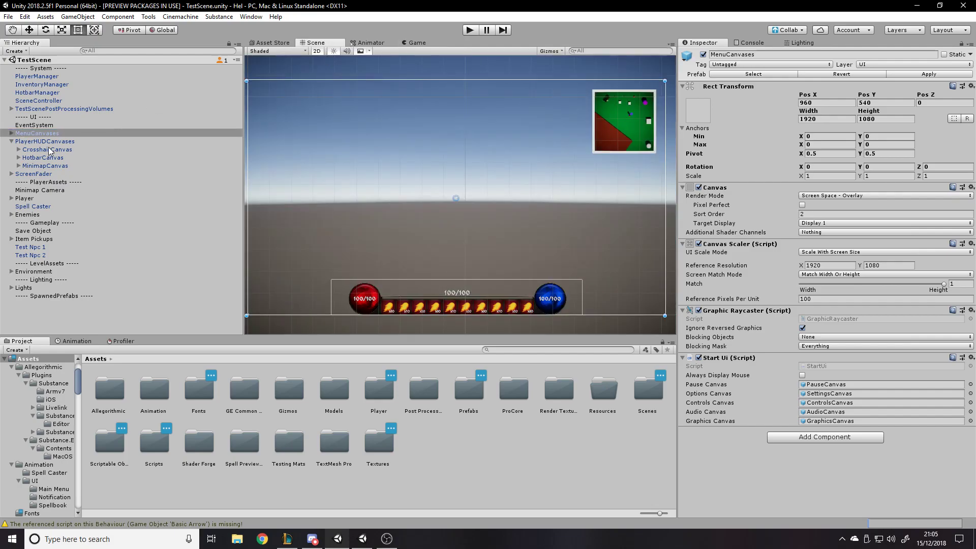
left_click(36, 167)
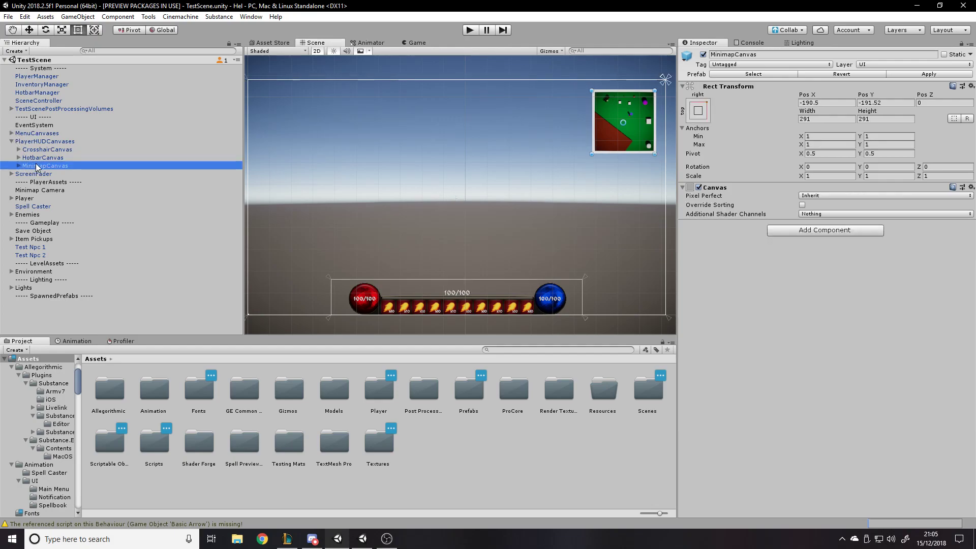
double_click(38, 167)
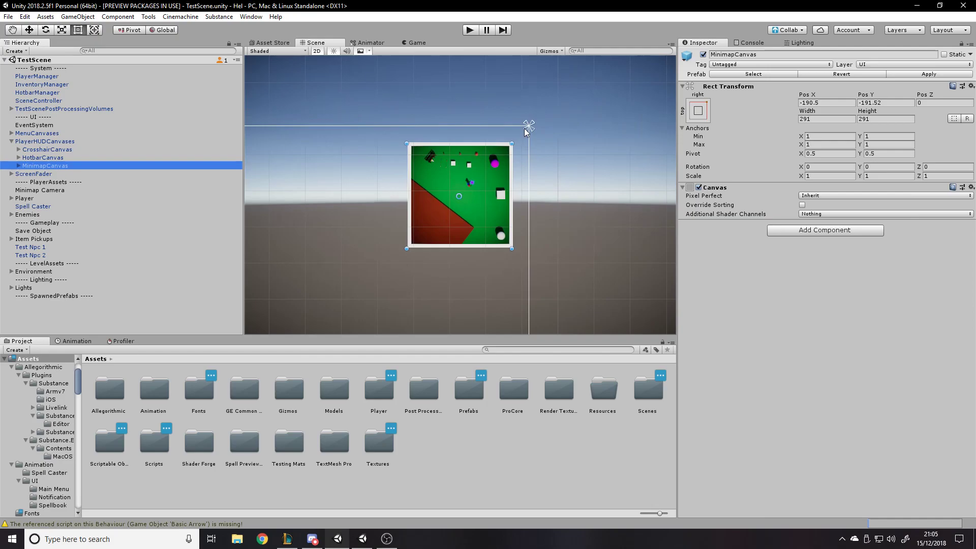
left_click_drag(526, 130, 512, 143)
key("ctrl+z")
Expand MinimapCanvas and inspect its Background and CameraRenderTexture raw image
left_click(23, 168)
left_click(38, 175)
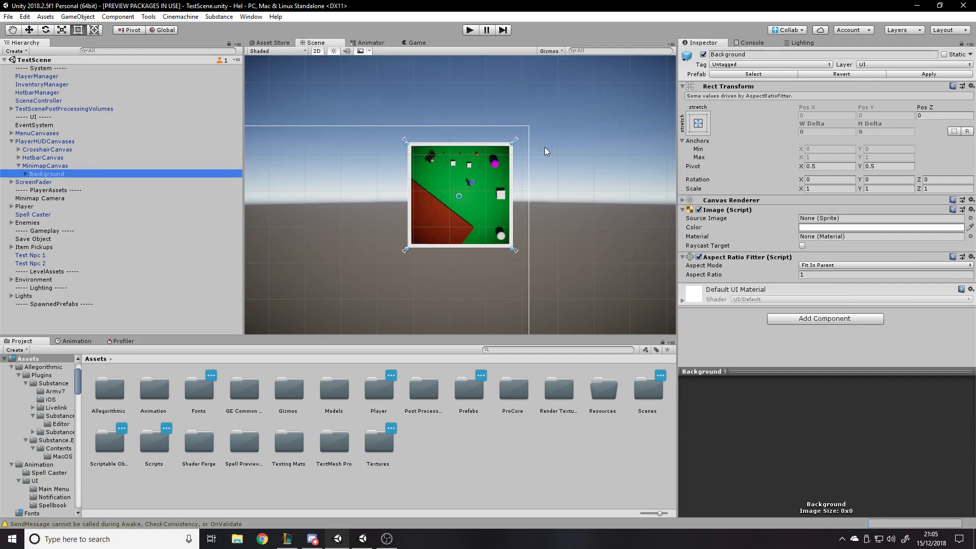
left_click(26, 174)
left_click(41, 181)
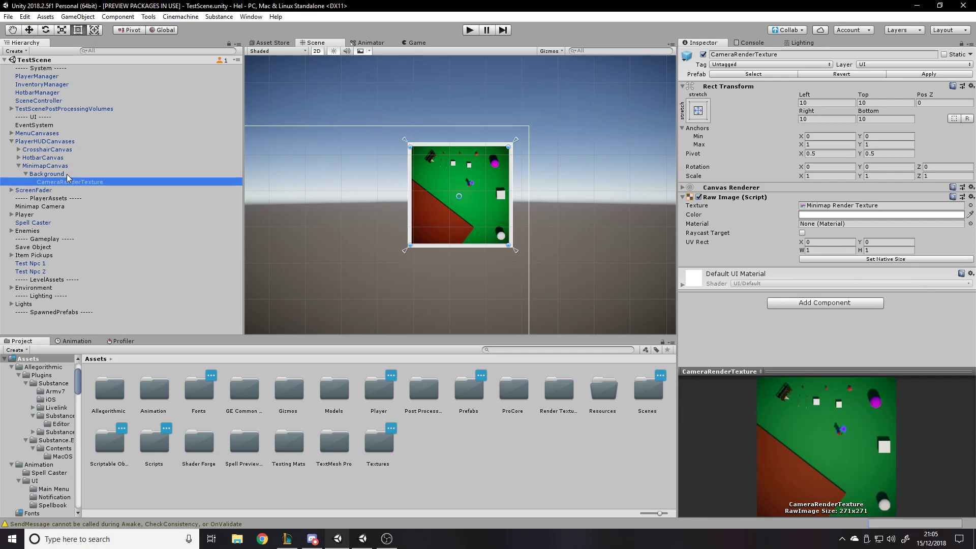
left_click(67, 174)
left_click(405, 249)
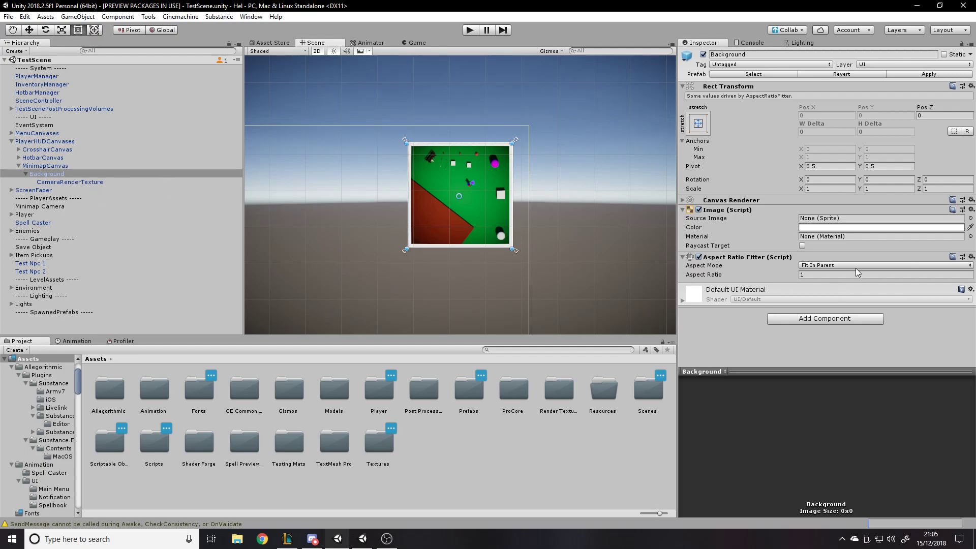
Undo a MinimapCanvas stretch, keeping it 291×291, and float the Game view separately
left_click(45, 167)
left_click_drag(416, 246, 450, 307)
key("ctrl+z")
scroll(594, 121, "down", 6)
scroll(355, 70, "up", 3)
left_click_drag(416, 42, 788, 313)
Set the floating Game view to Free Aspect, resize it, and dock it beside the Scene tab
left_click(596, 178)
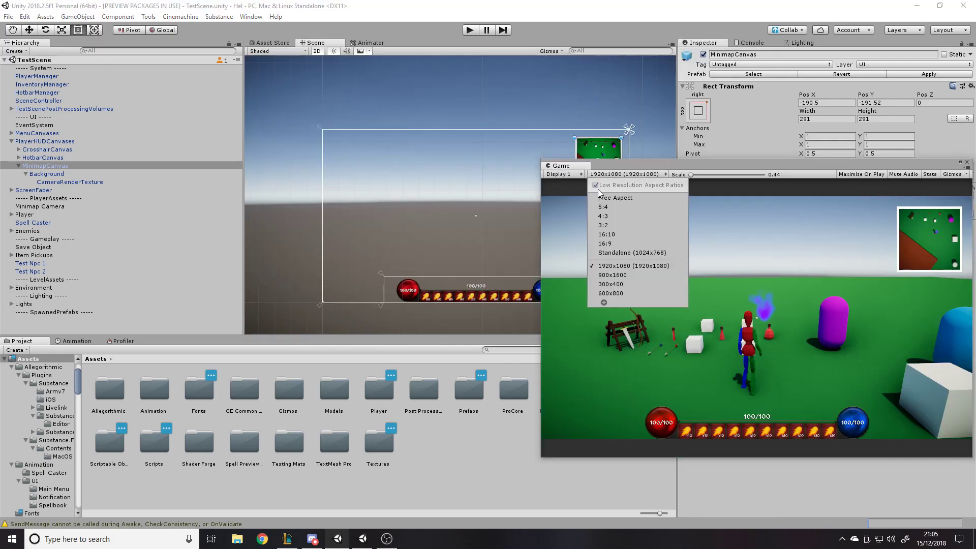
left_click(602, 190)
scroll(365, 260, "up", 2)
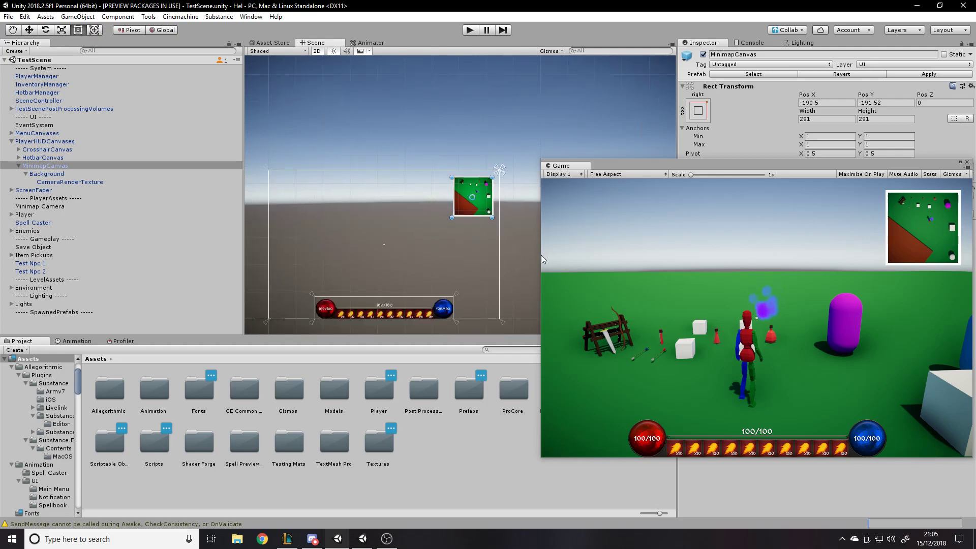
left_click_drag(542, 253, 488, 236)
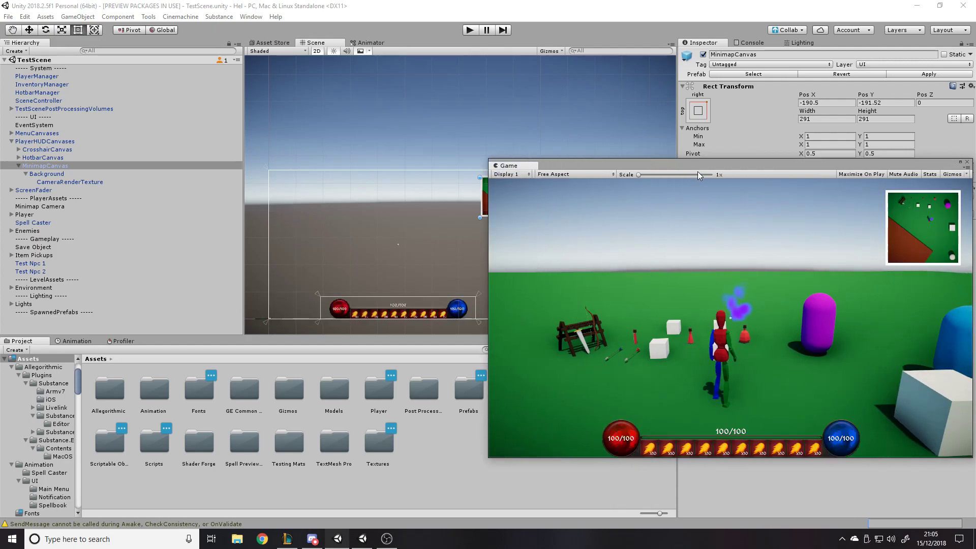
left_click_drag(697, 160, 407, 61)
left_click_drag(316, 66, 366, 43)
left_click(315, 43)
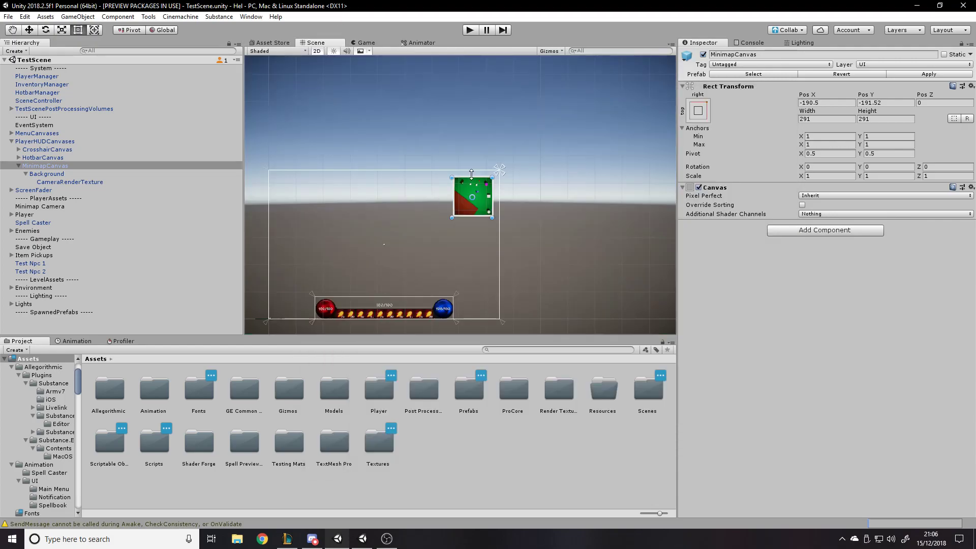
Try splitting the MinimapCanvas anchors, undo it, and collapse MinimapCanvas's children
scroll(485, 176, "up", 5)
left_click_drag(487, 179, 499, 194)
key("ctrl+z")
scroll(541, 126, "down", 4)
scroll(373, 160, "up", 2)
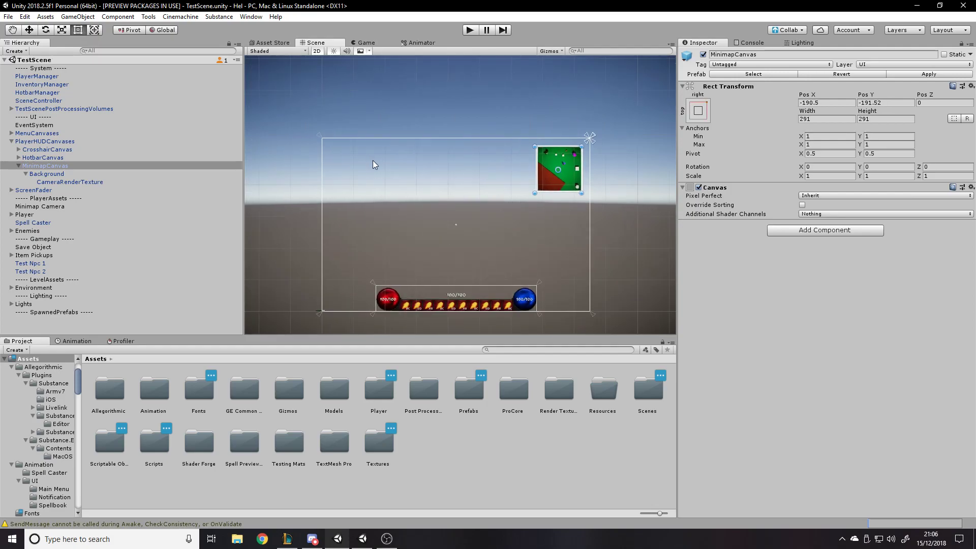
scroll(432, 91, "down", 1)
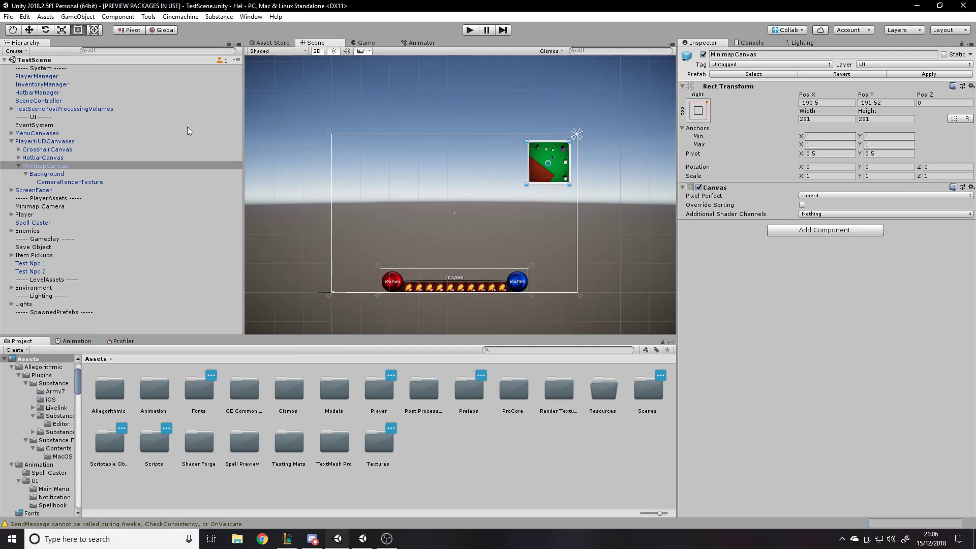
left_click(19, 166)
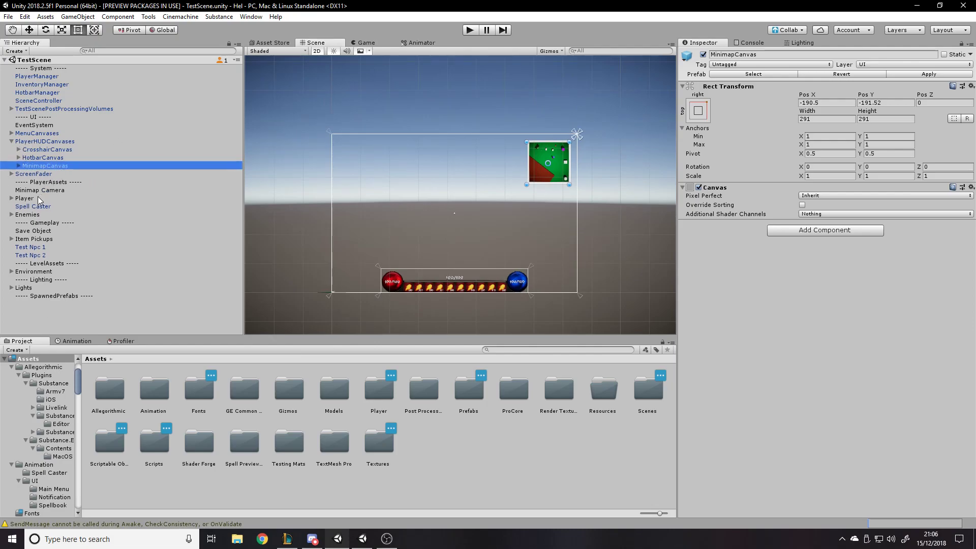
Expand MenuCanvases, activate PauseCanvas, and select the pause menu's Background
left_click(34, 135)
left_click(10, 133)
left_click(38, 142)
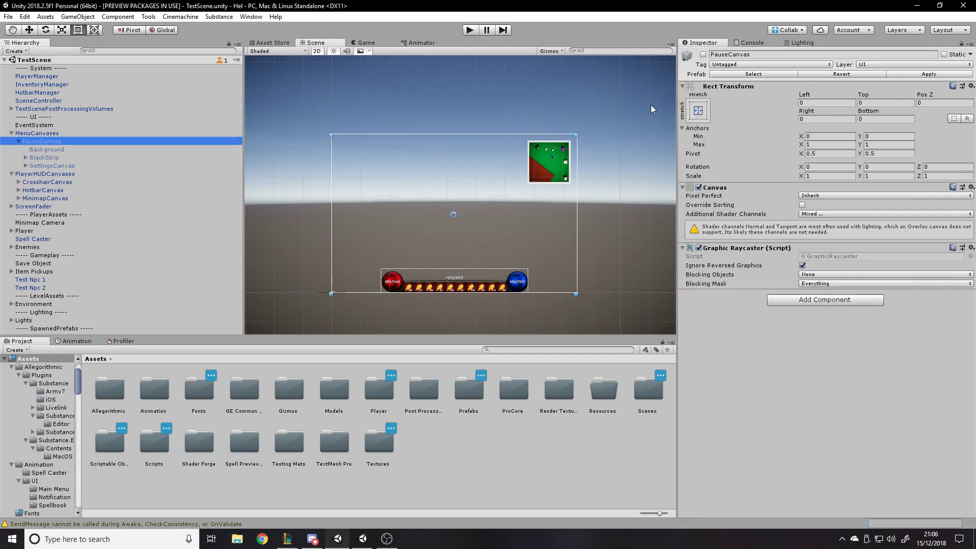
left_click(704, 54)
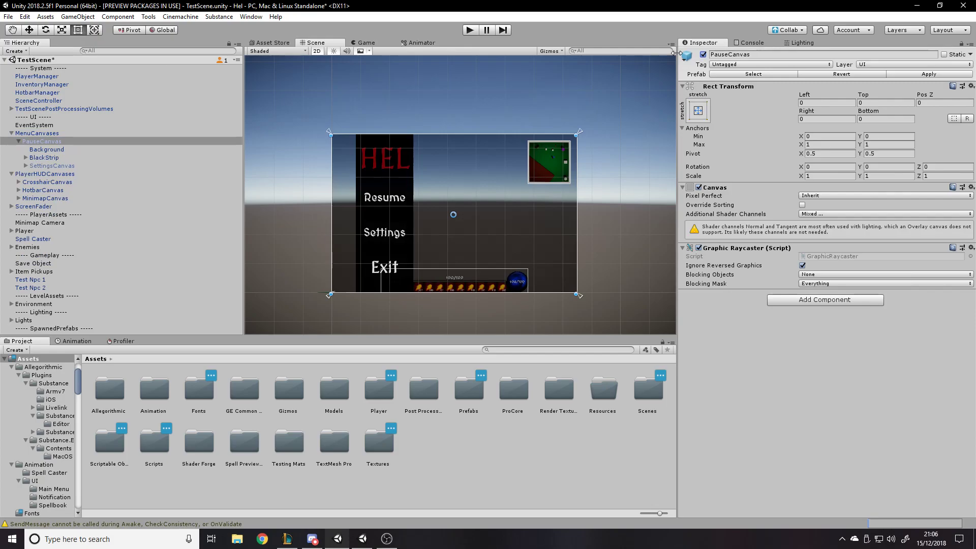
scroll(554, 242, "up", 4)
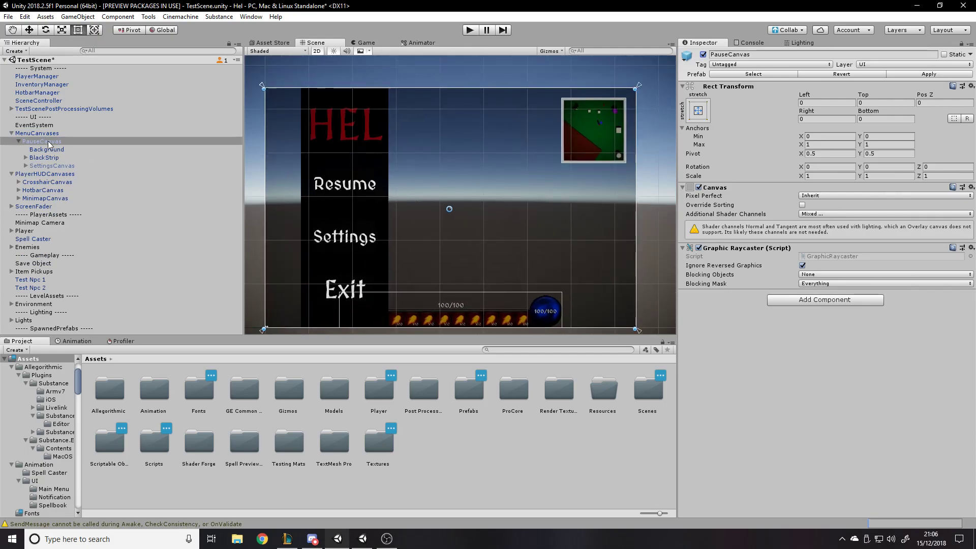
left_click(42, 149)
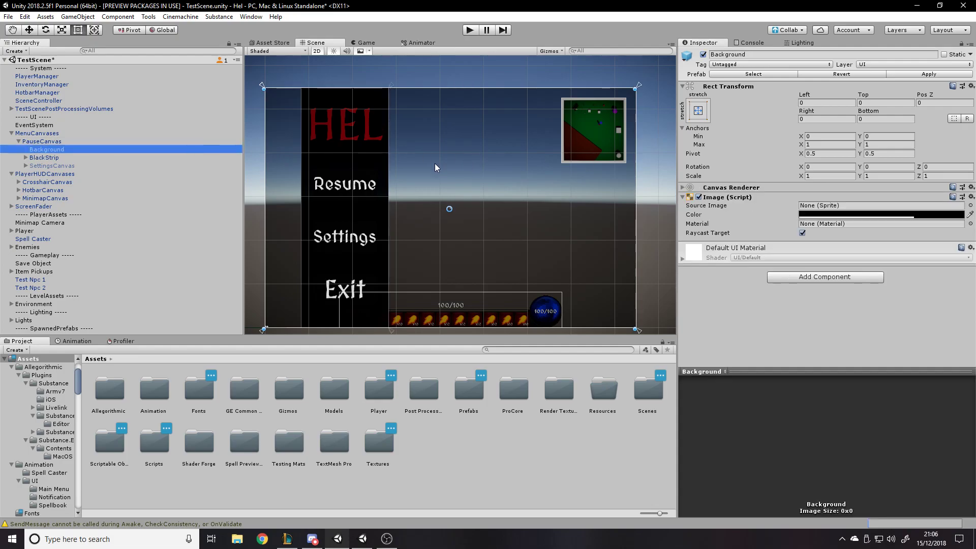
left_click(429, 167)
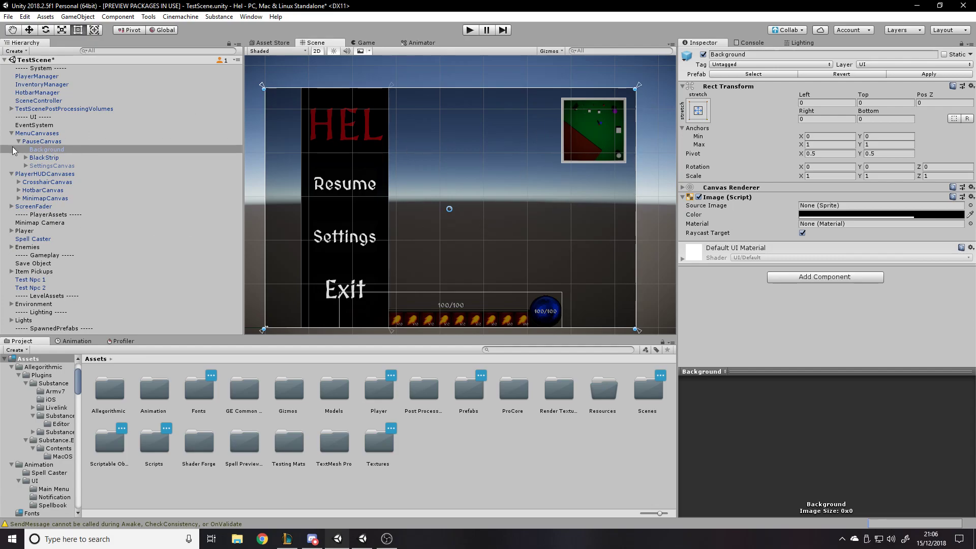
left_click(706, 116)
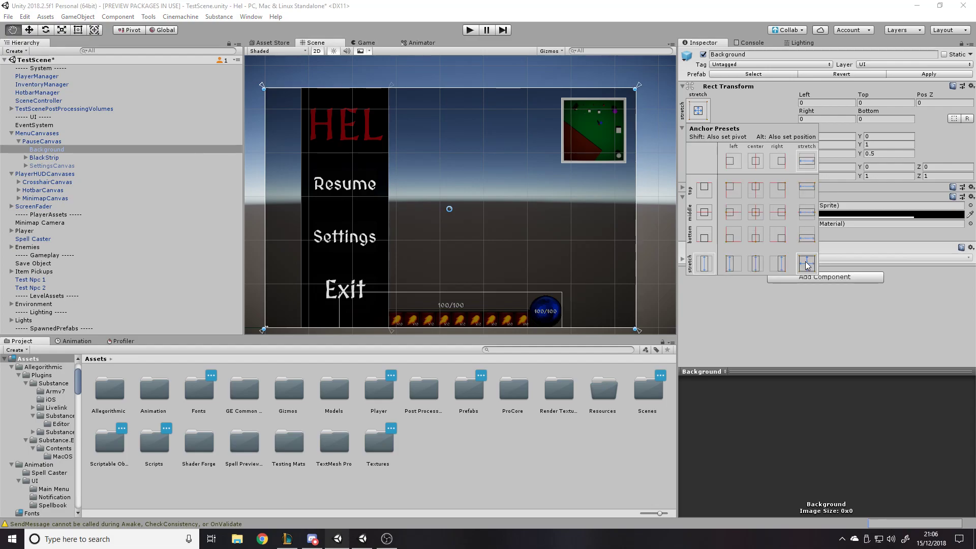
left_click(455, 180)
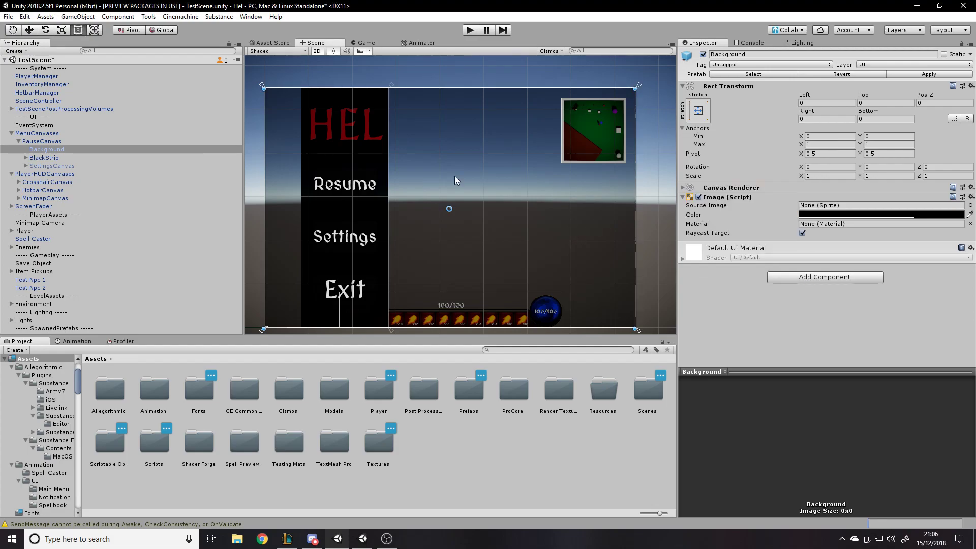
left_click_drag(636, 88, 397, 176)
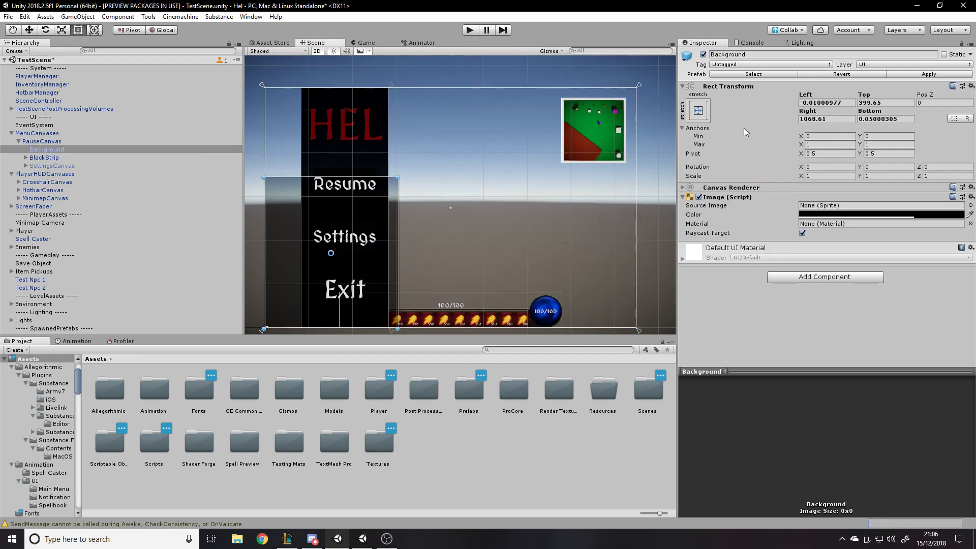
left_click(697, 110)
left_click(807, 264, "alt")
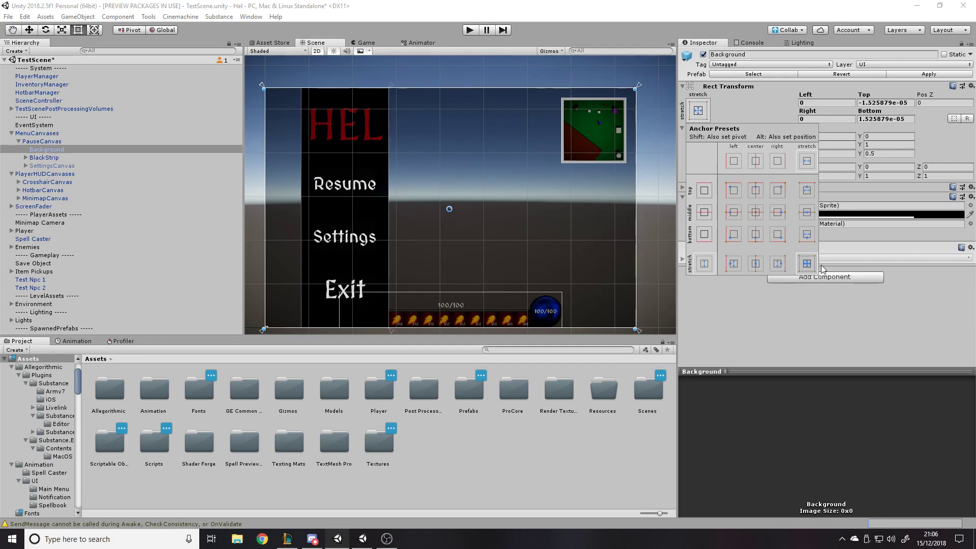
key("shift")
left_click(448, 210)
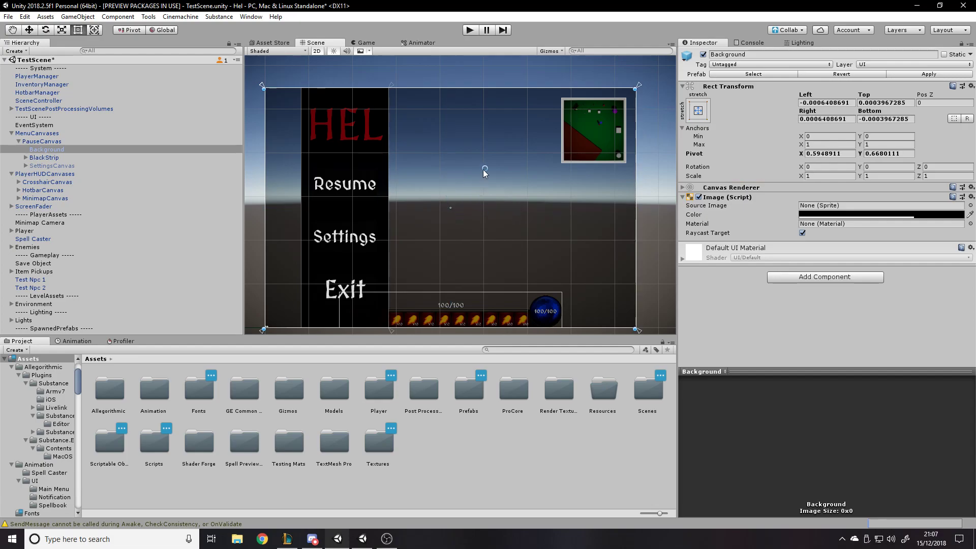
left_click(40, 159)
left_click_drag(360, 149, 434, 114)
key("ctrl+z")
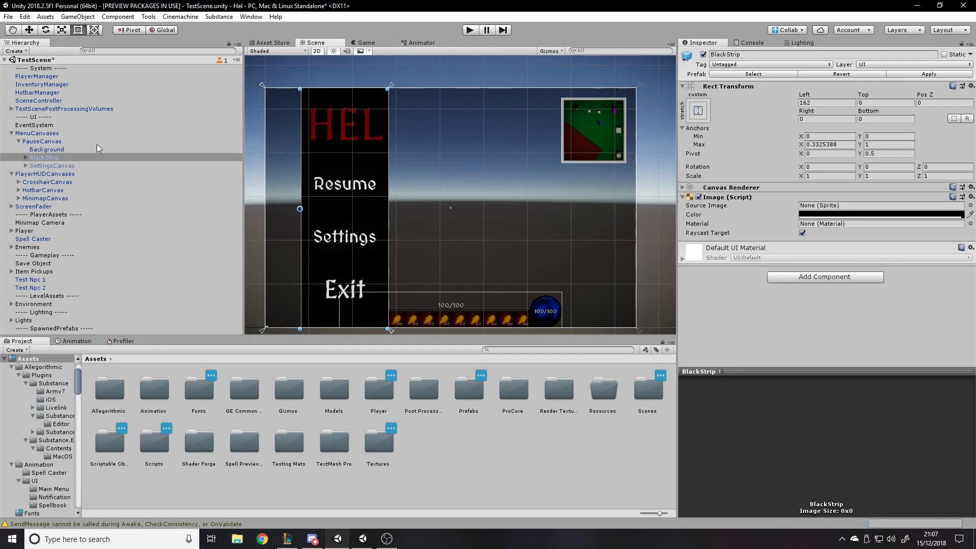
left_click(704, 117)
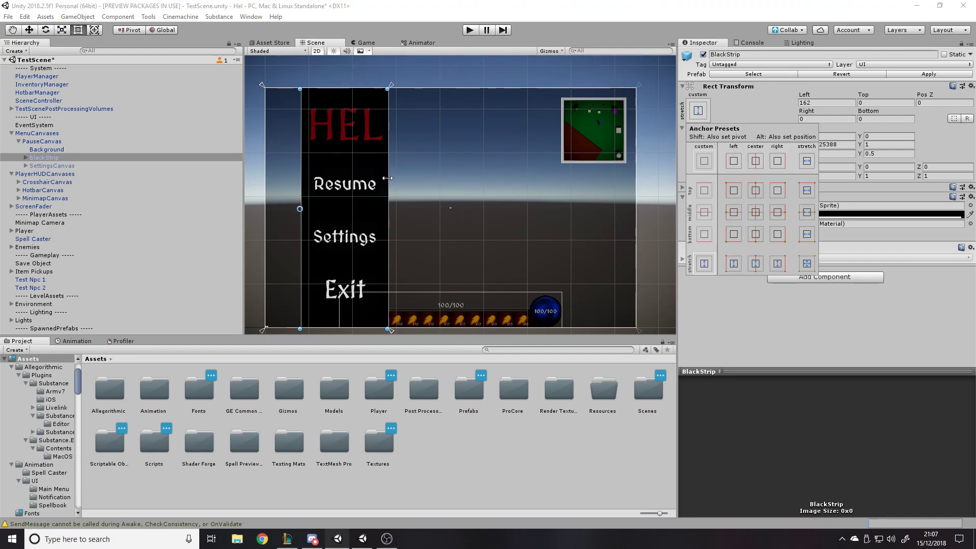
left_click(745, 54)
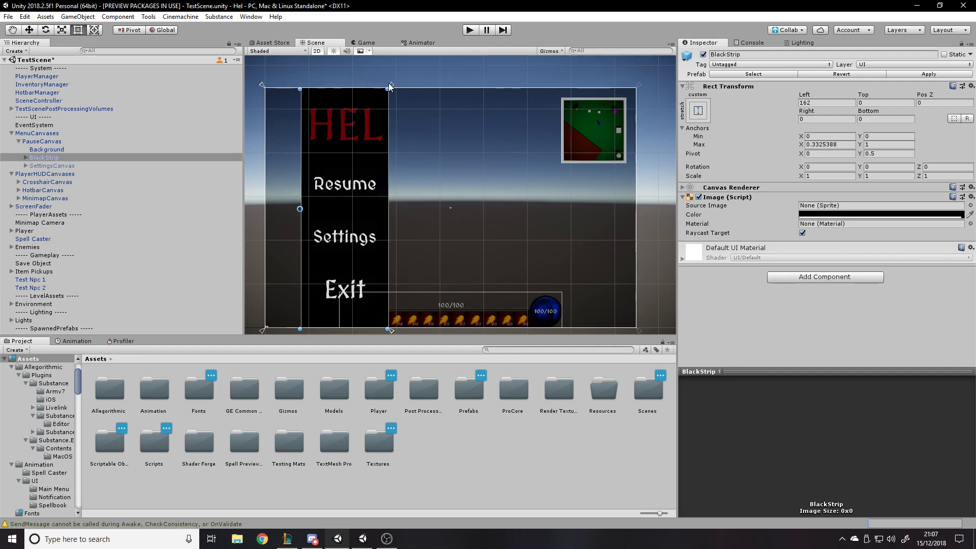
left_click(396, 81)
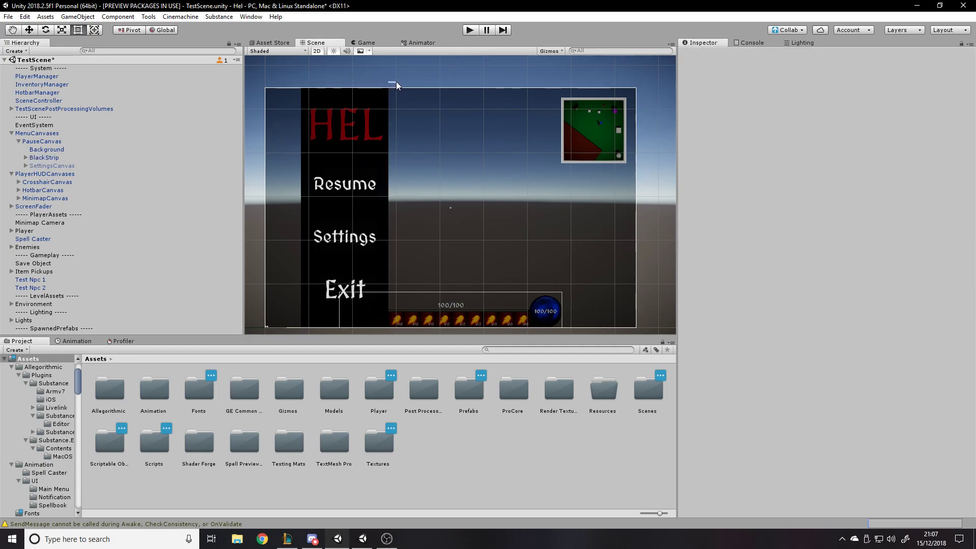
left_click(49, 157)
mouse_move(391, 90)
left_mouse_down()
mouse_move(470, 84)
mouse_move(456, 87)
mouse_move(464, 111)
mouse_move(405, 83)
mouse_move(396, 101)
left_mouse_up()
key("ctrl+z")
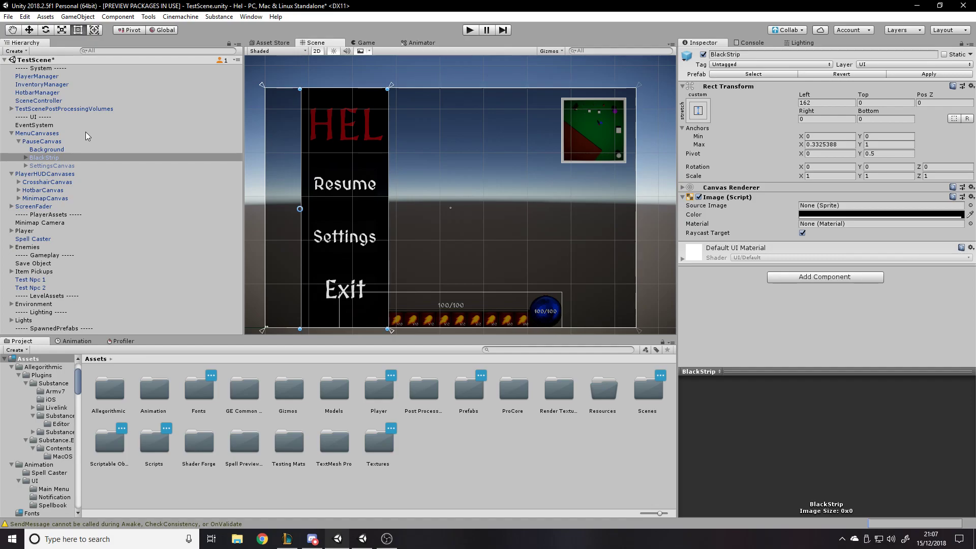
Select MenuCanvases and preview the Game view at 1920x1080
left_click(64, 166)
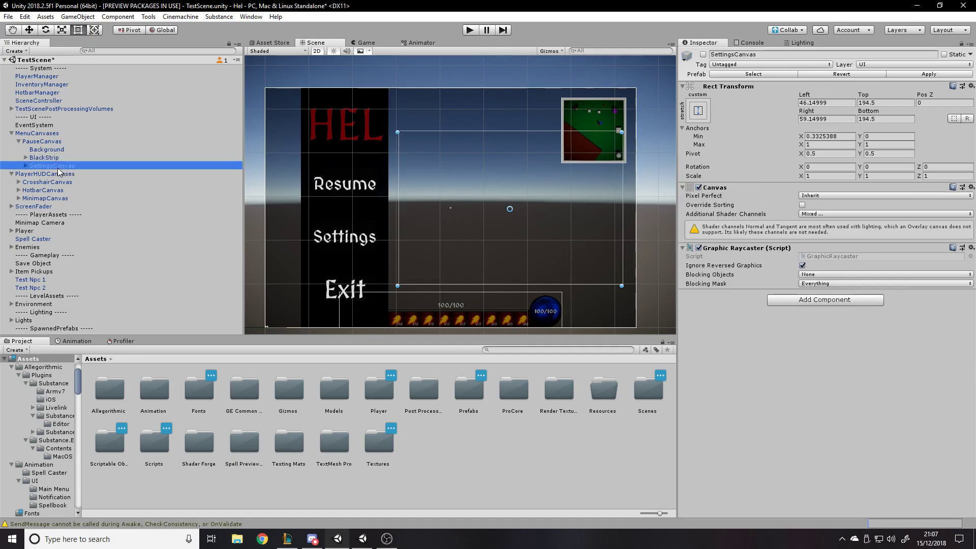
left_click(41, 133)
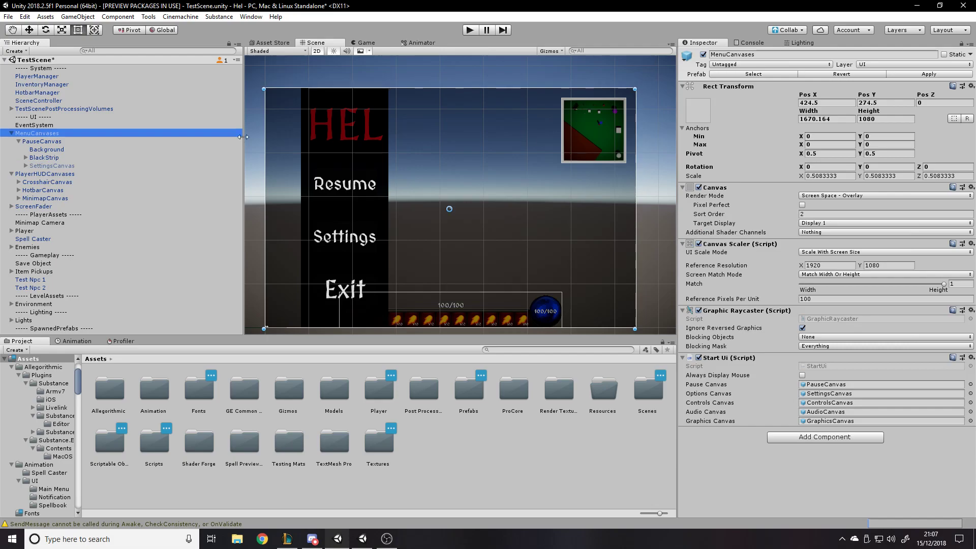
left_click(351, 42)
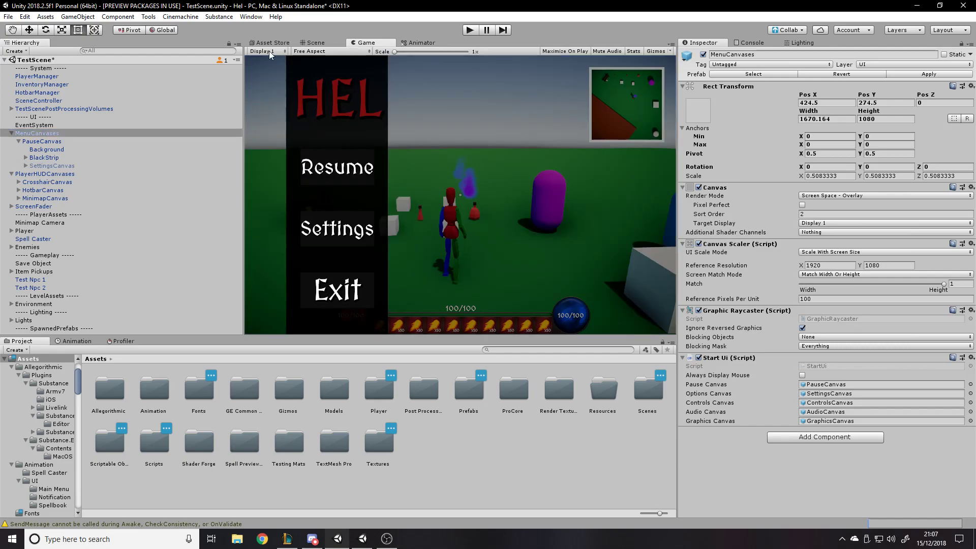
left_click(305, 41)
left_click(355, 42)
left_click(328, 51)
left_click(330, 151)
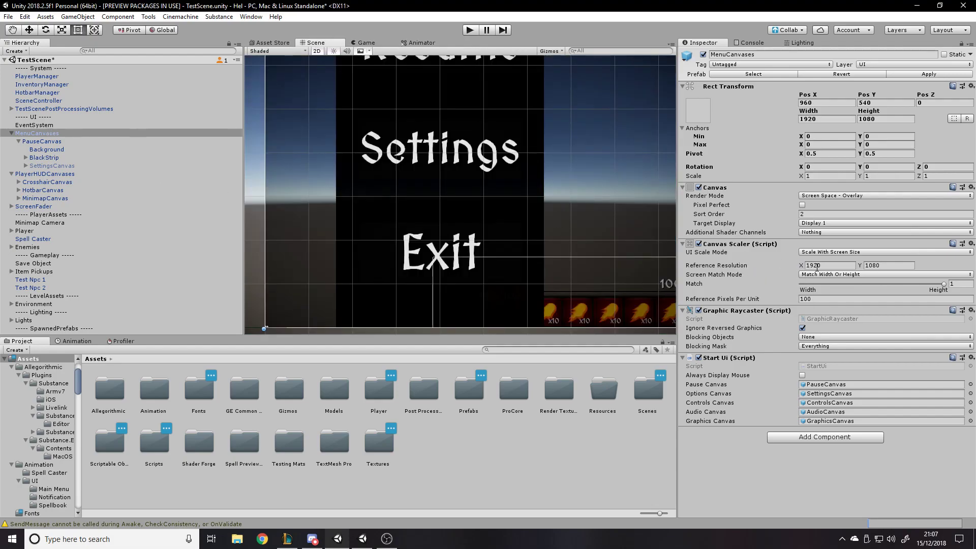
Set the Canvas Scaler to Scale With Screen Size, 1920×1080, Match Width Or Height at 1
left_click(841, 252)
left_click(842, 275)
left_click(844, 265)
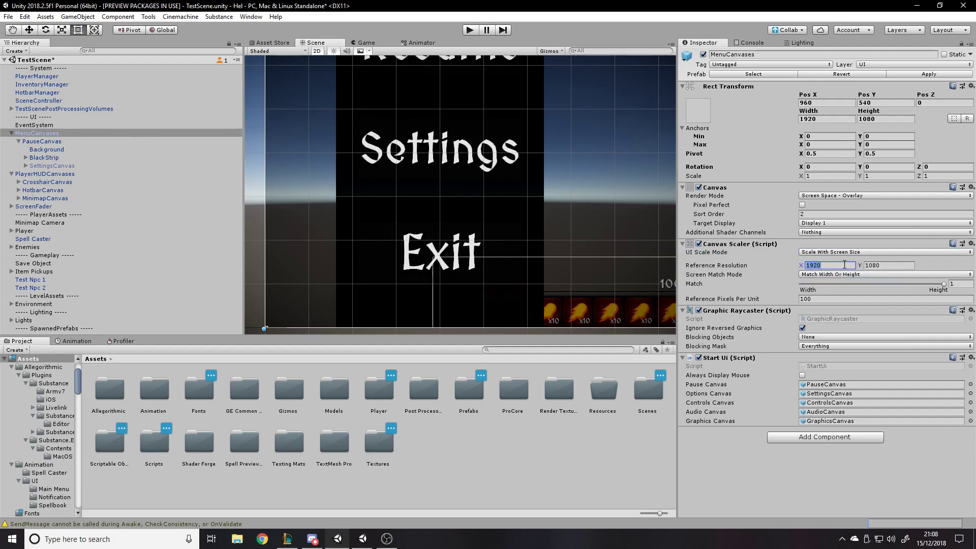
left_click(912, 266)
left_click(844, 275)
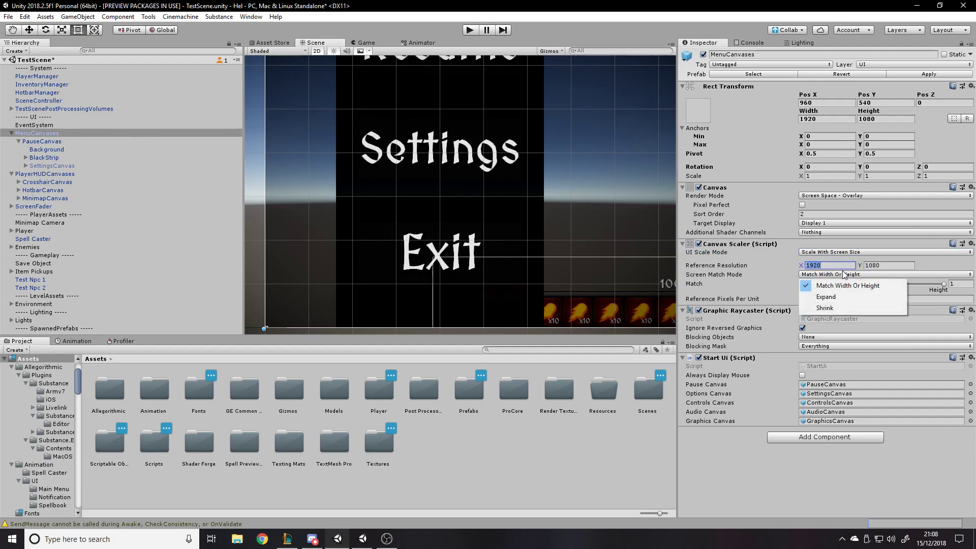
left_click(853, 283)
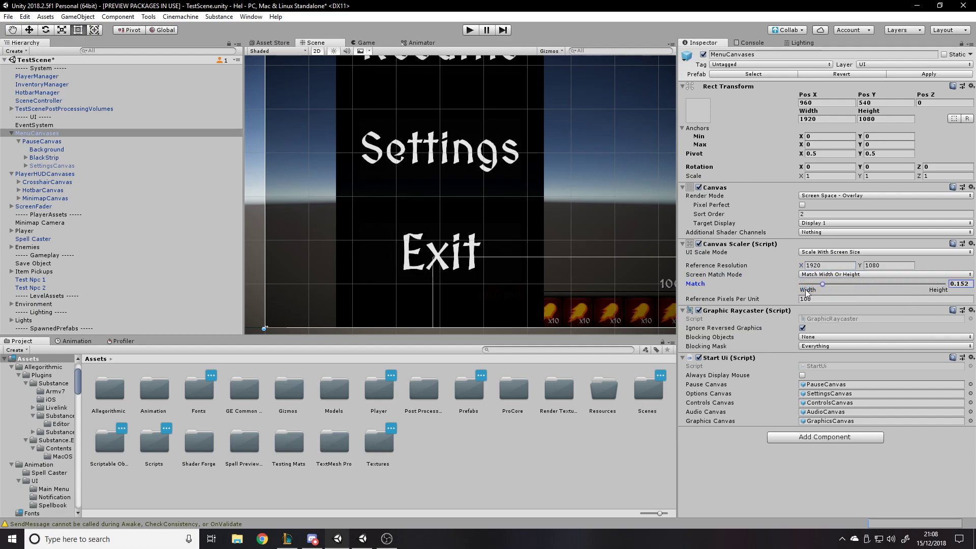
left_click(960, 284)
left_click(662, 26)
Re-enter the 1920×1080 reference resolution and keep Match Width Or Height
scroll(355, 223, "down", 6)
scroll(434, 149, "down", 1)
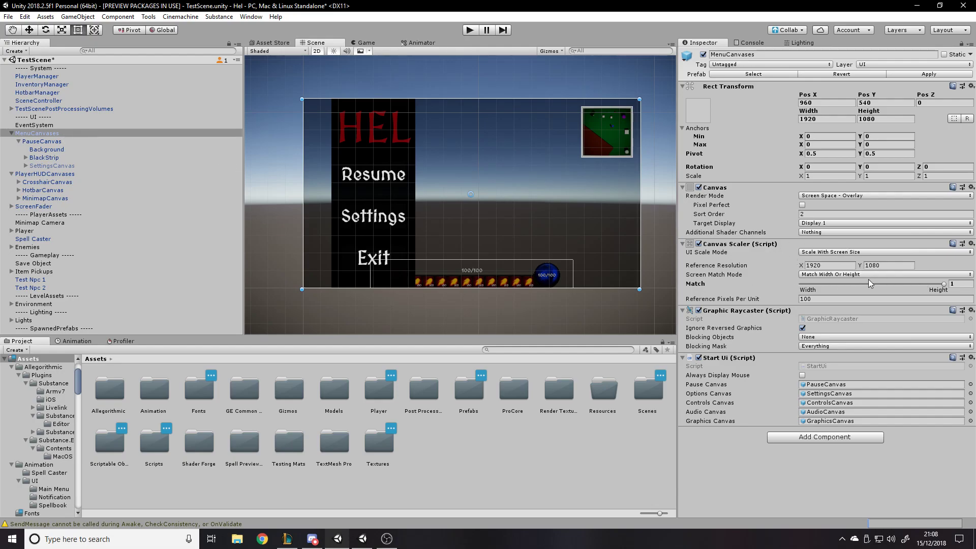
left_click(836, 265)
key("Tab")
left_click(870, 277)
left_click(859, 284)
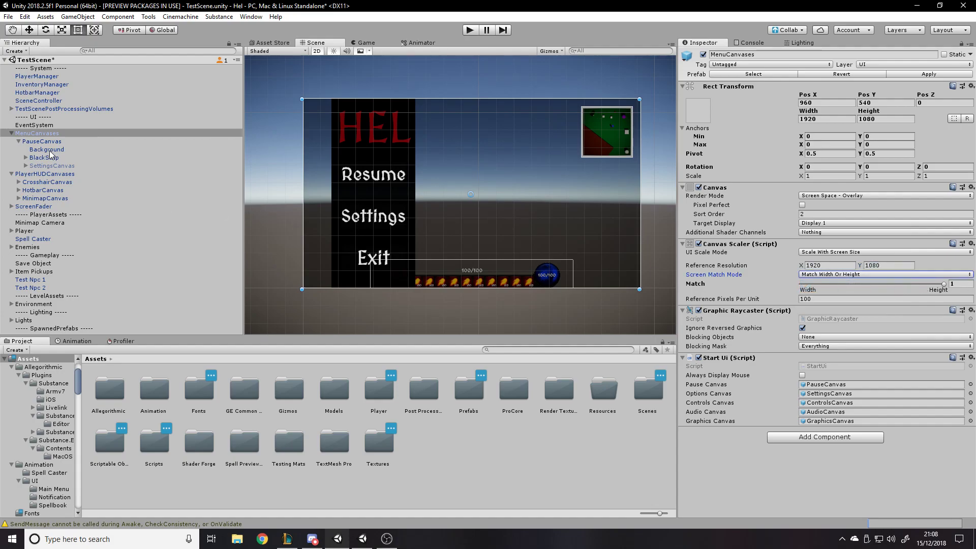
Select and activate SettingsCanvas, then inspect its anchor handles in the Scene view
left_click(46, 159)
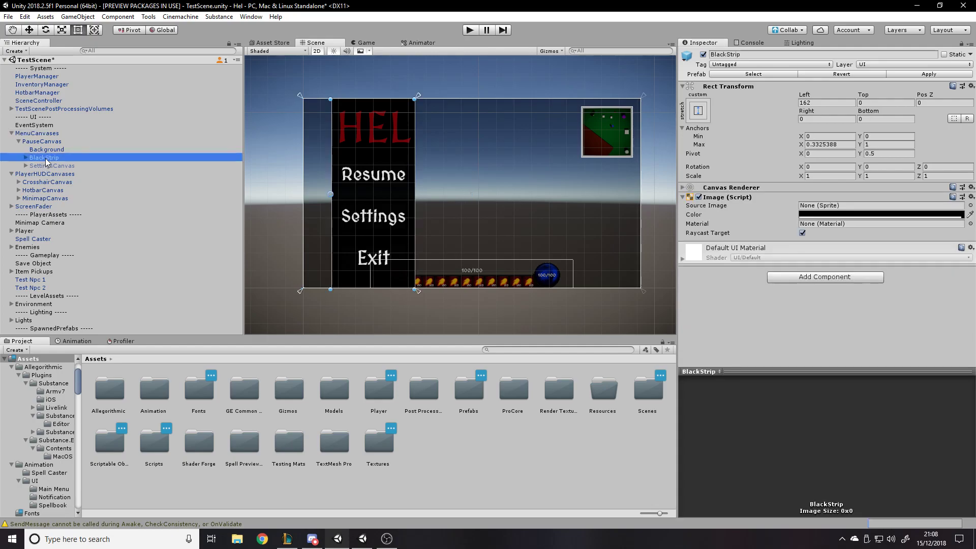
left_click(41, 166)
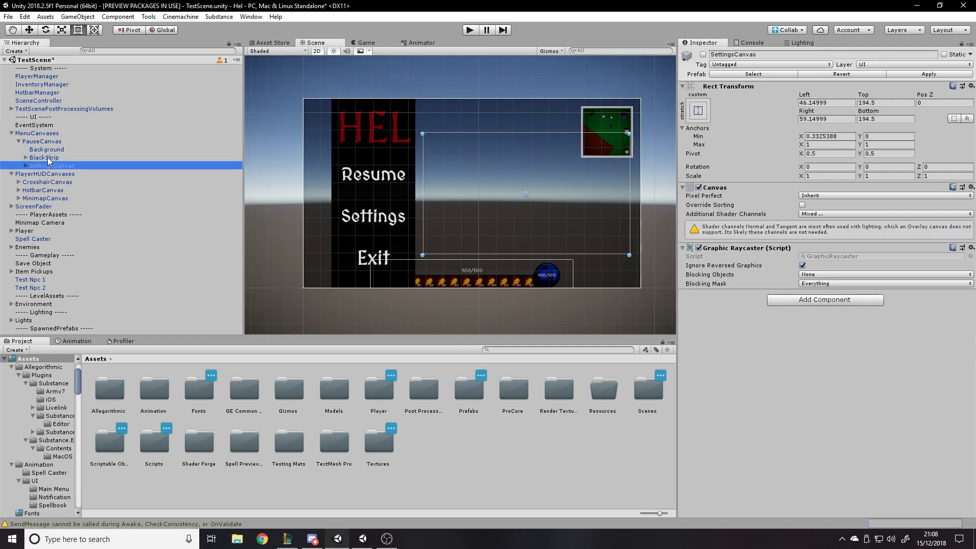
left_click(26, 166)
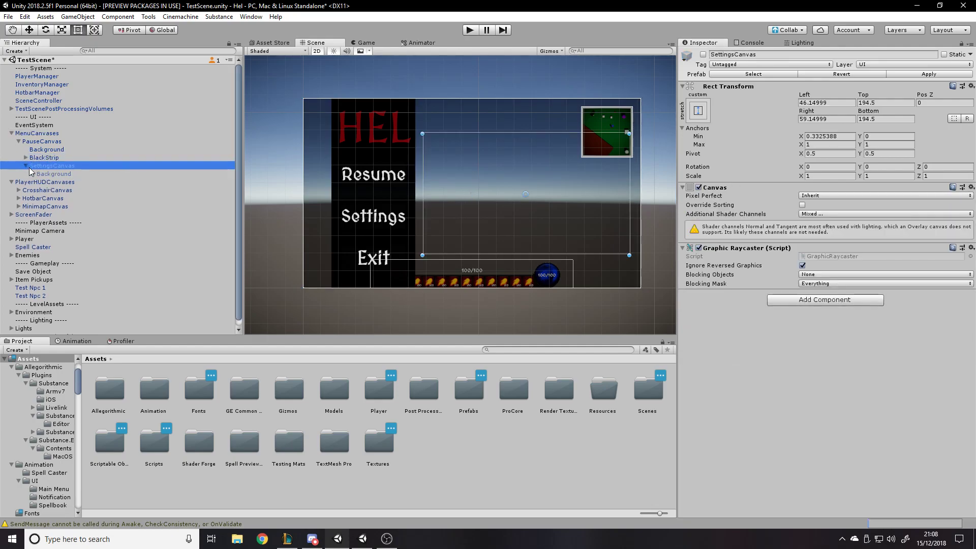
left_click(703, 54)
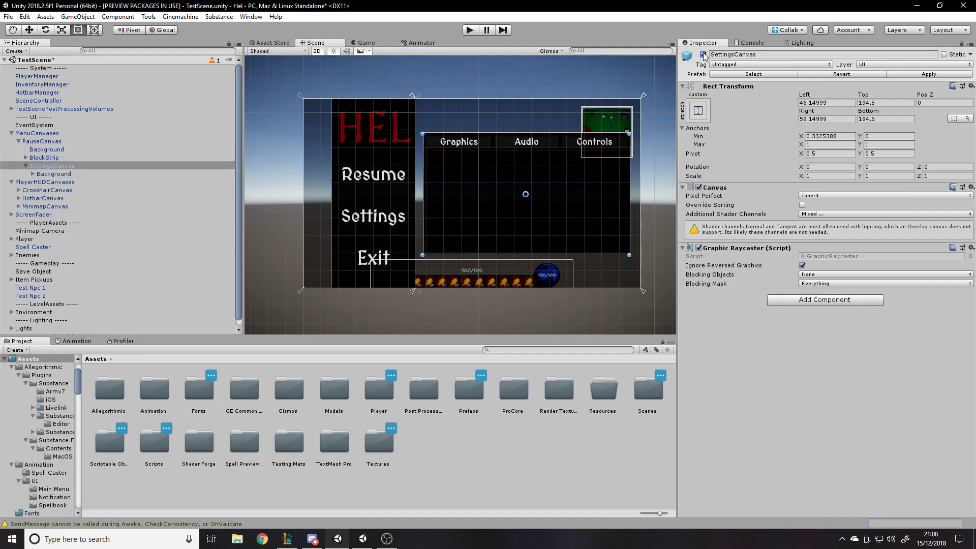
scroll(430, 132, "up", 1)
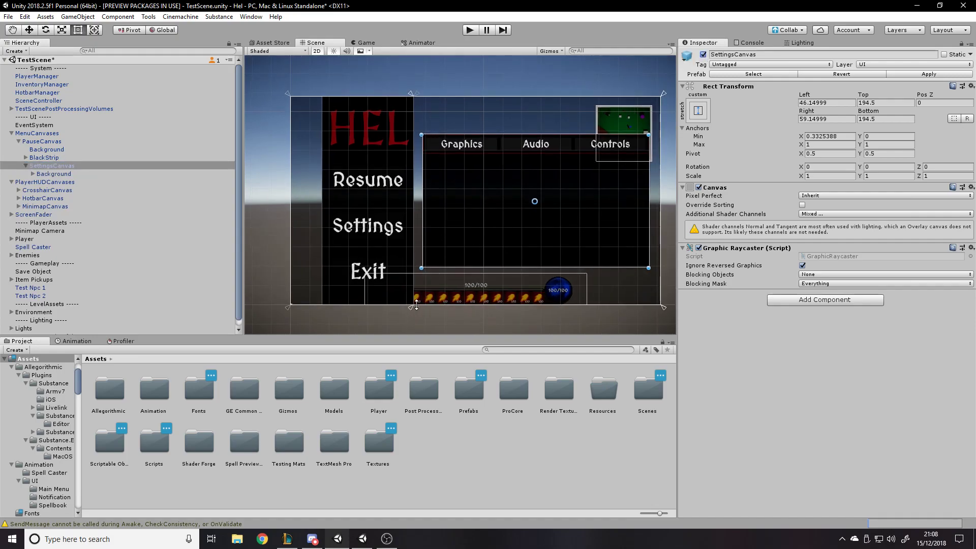
left_click_drag(411, 98, 415, 99)
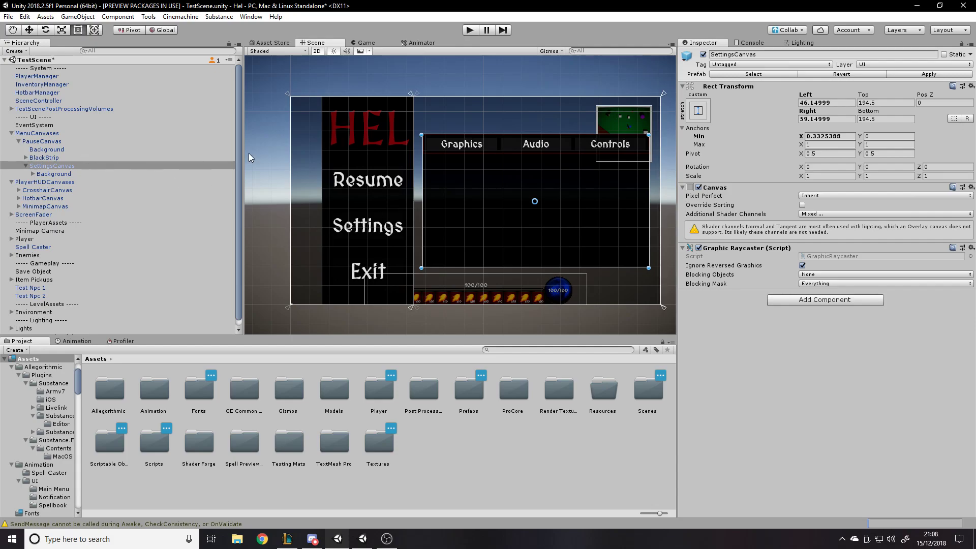
mouse_move(661, 303)
left_mouse_down()
mouse_move(593, 206)
mouse_move(543, 269)
mouse_move(664, 306)
left_mouse_up()
Test-drag BlackStrip's right edge and anchors, undo, then select SettingsCanvas and collapse MenuCanvases
left_click(49, 155)
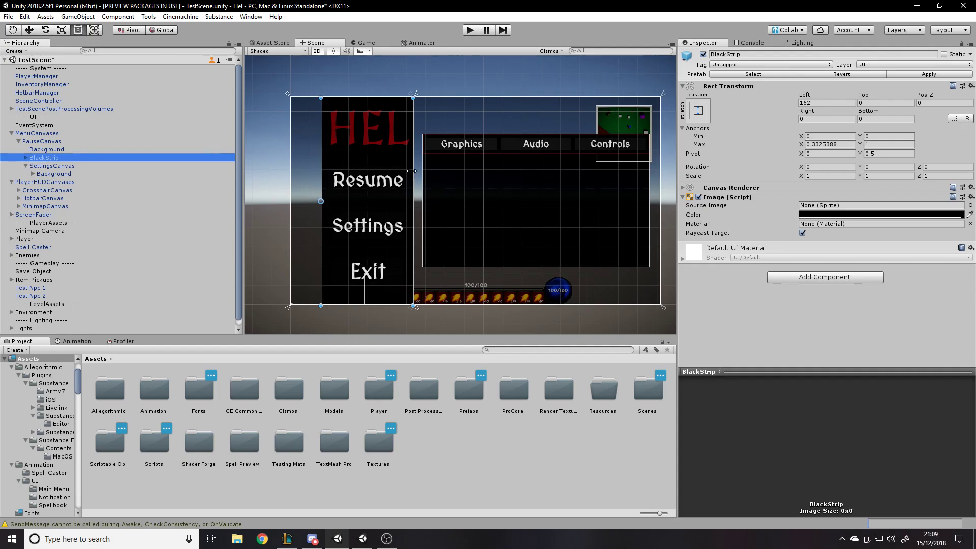
left_click_drag(411, 171, 413, 140)
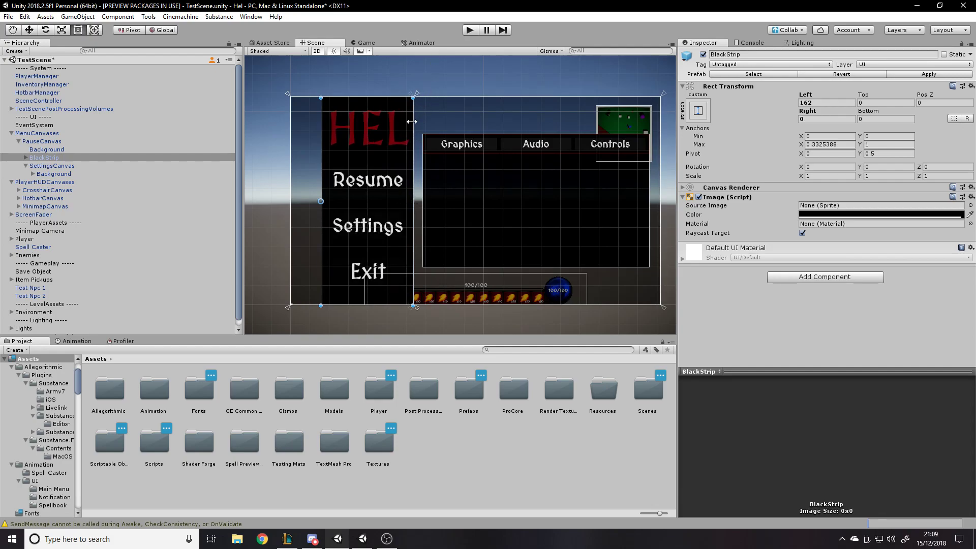
left_click_drag(414, 112, 410, 115)
left_click_drag(416, 98, 477, 105)
left_click_drag(540, 91, 416, 98)
left_click_drag(417, 96, 423, 91)
key("ctrl+z")
left_click(52, 166)
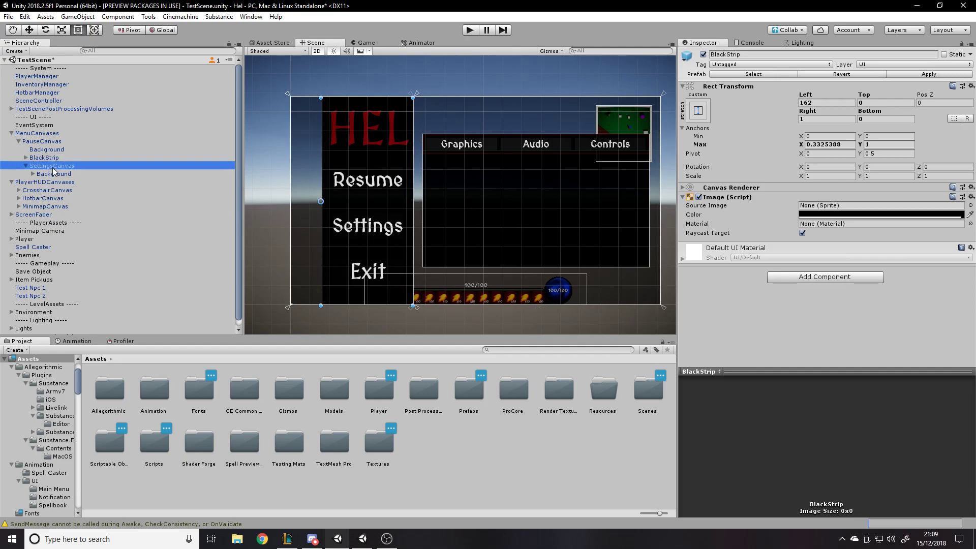
left_click(12, 133)
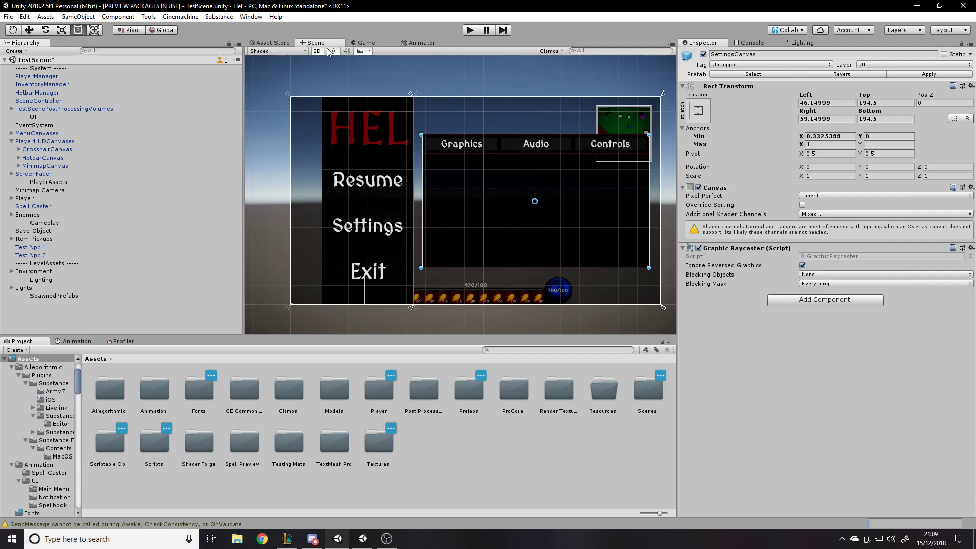
Preview the Game view at 5:4 in an undocked, enlarged window
left_click(356, 42)
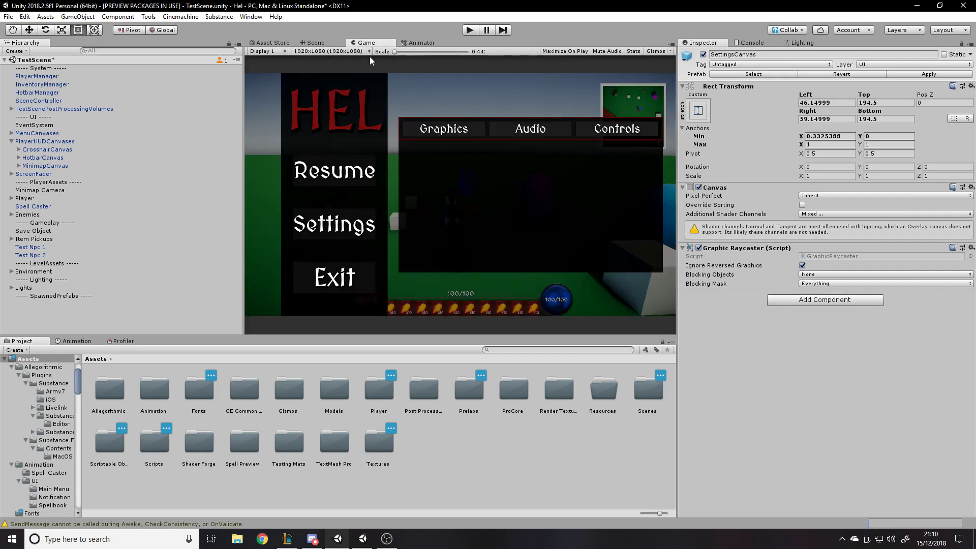
left_click(351, 51)
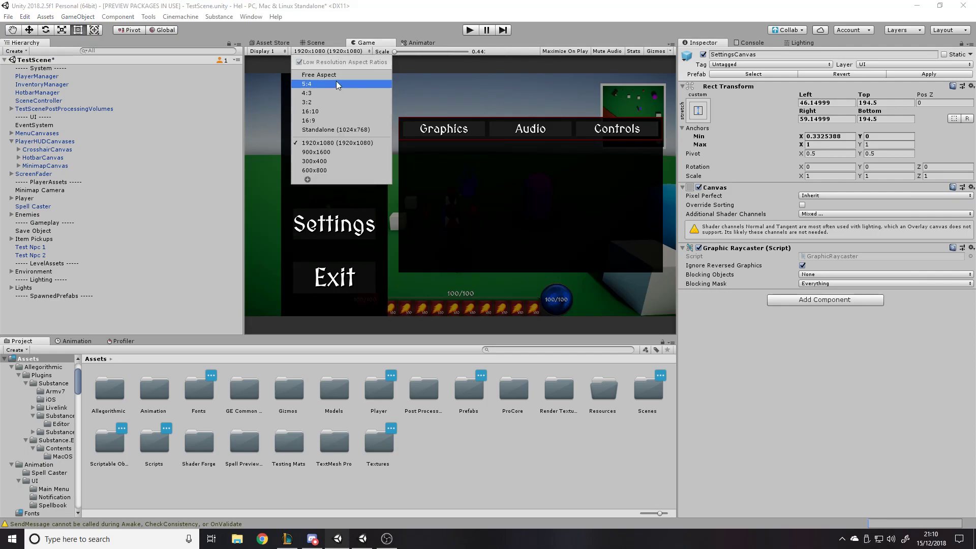
left_click(337, 81)
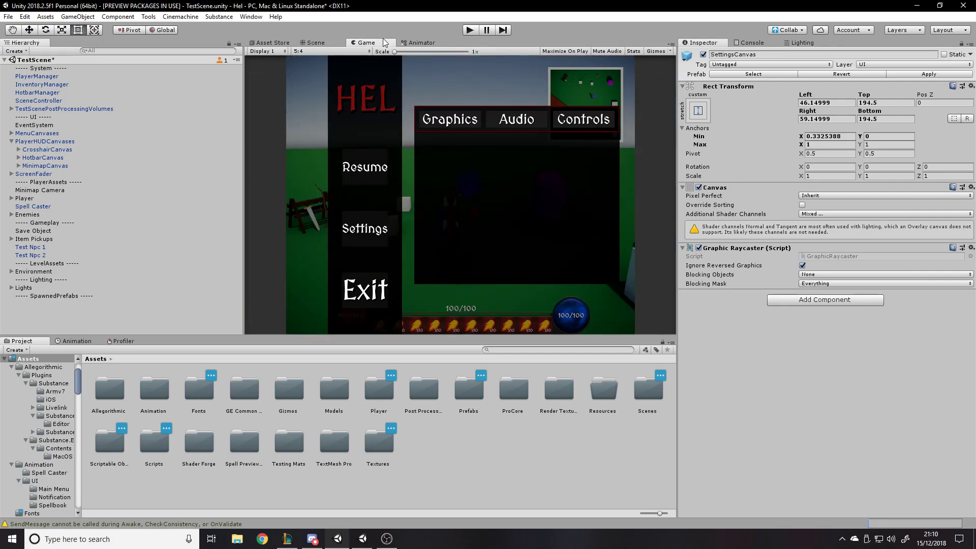
left_click_drag(382, 39, 231, 48)
left_click_drag(483, 52, 429, 33)
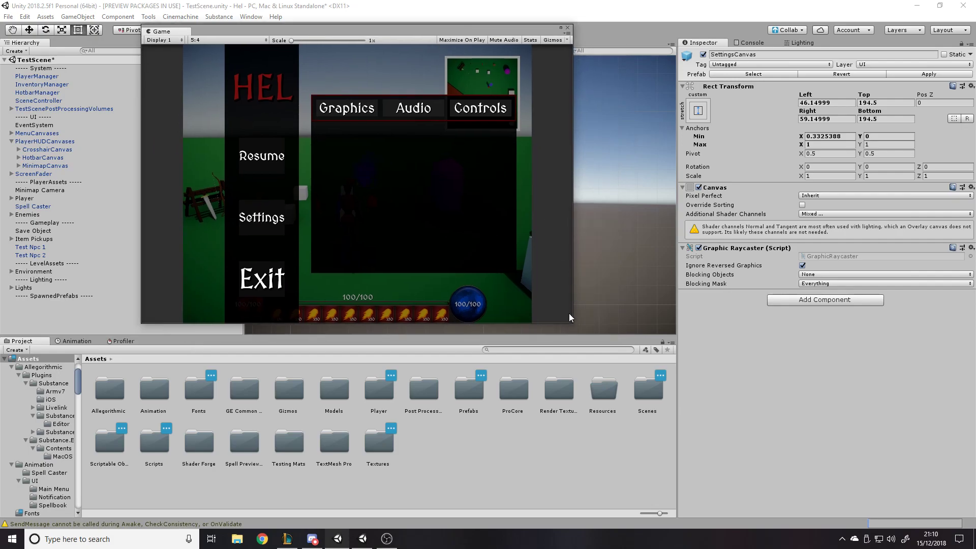
left_click_drag(573, 322, 885, 482)
left_click_drag(636, 36, 589, 30)
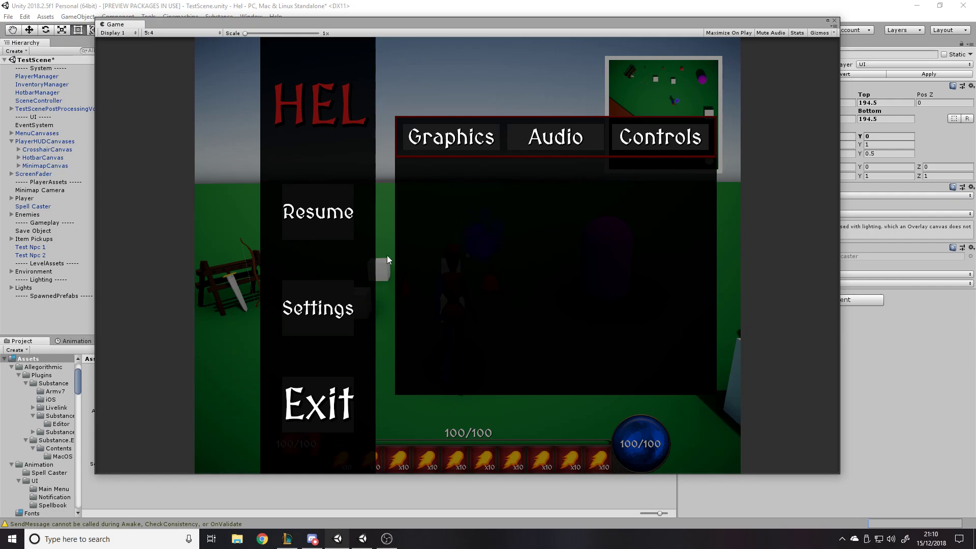
Try 4:3, 3:2 and Standalone 1024x768, then return the preview to 1920x1080
left_click(184, 33)
left_click(167, 75)
left_click(159, 36)
left_click(157, 84)
left_click(173, 33)
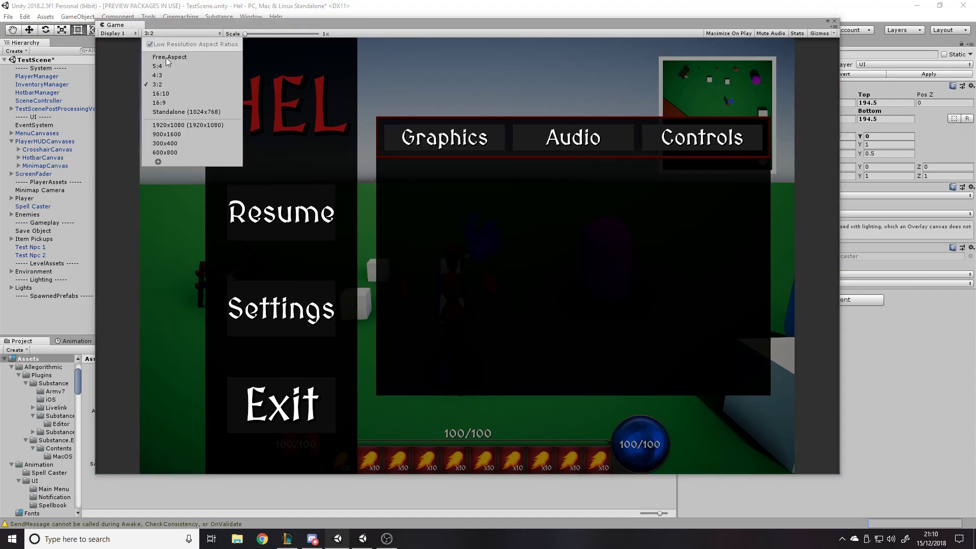
left_click(164, 112)
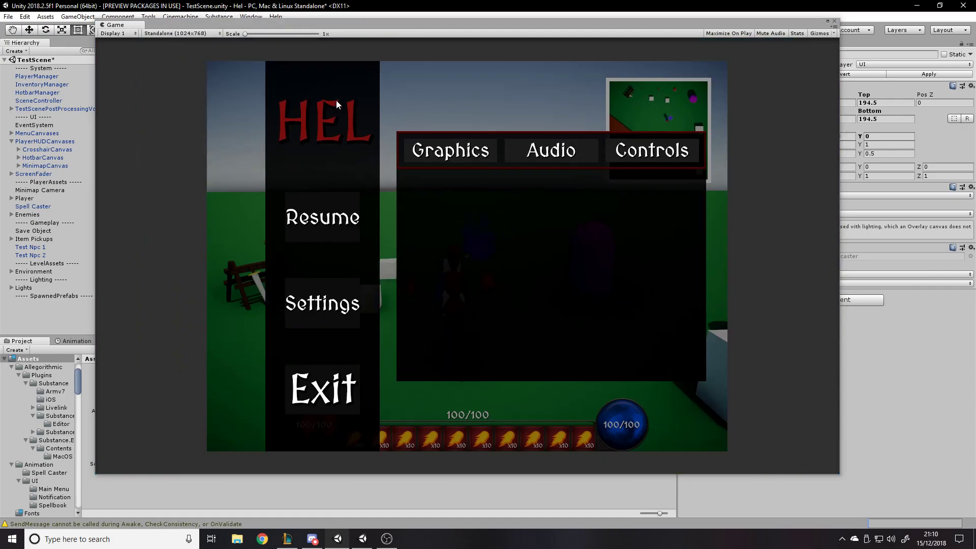
left_click(197, 34)
left_click(188, 127)
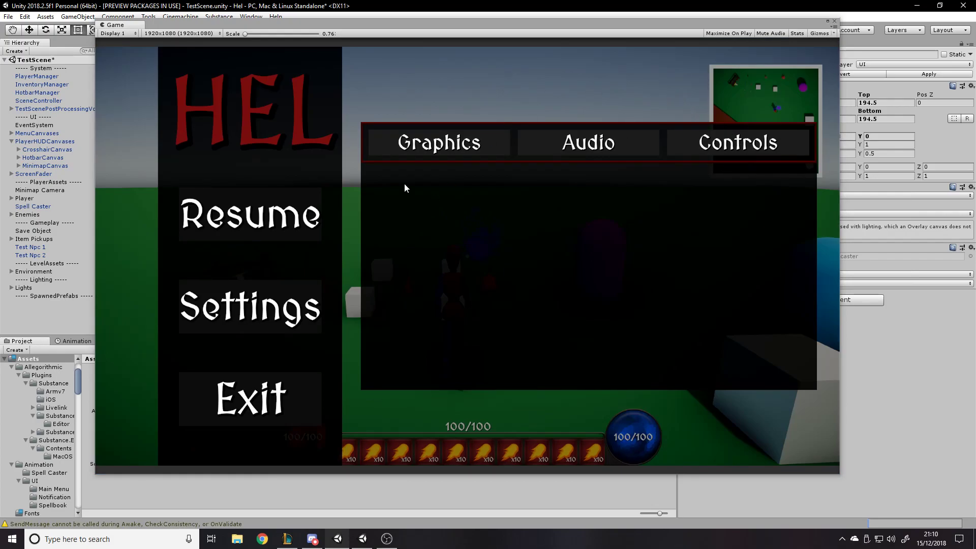
left_click(269, 222)
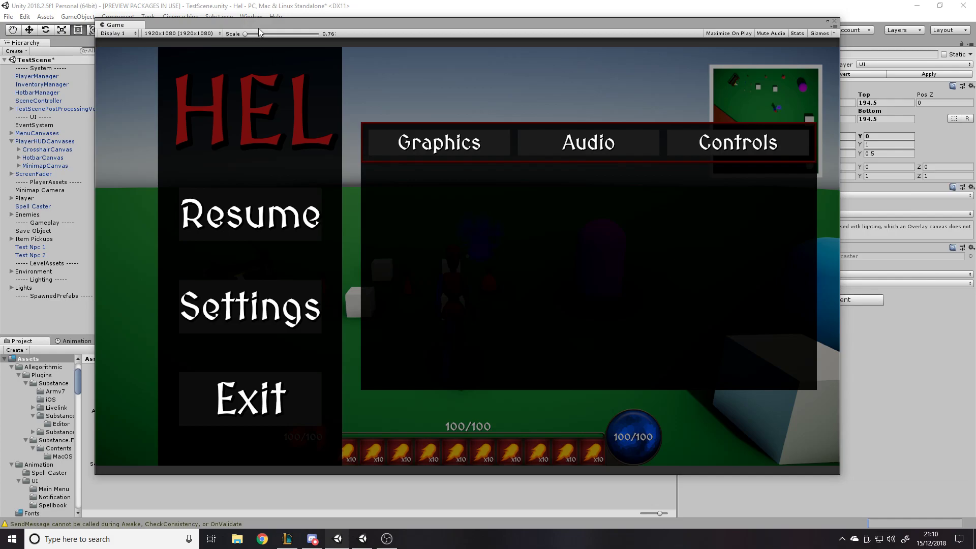
Dock the Game view beside Scene, collapse PlayerHUDCanvases, and expand MenuCanvases and PauseCanvas
left_click_drag(258, 28, 285, 48)
left_click_drag(33, 45, 362, 145)
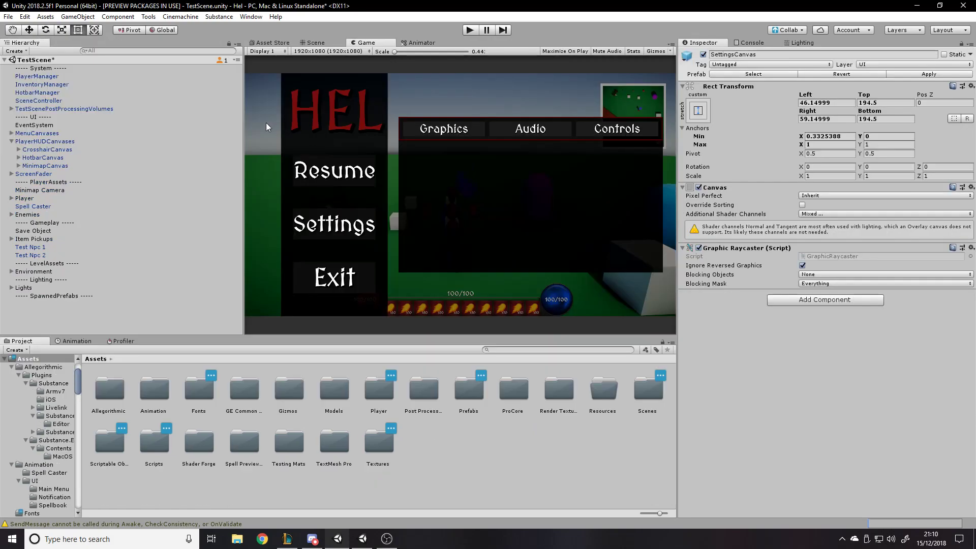
left_click(41, 142)
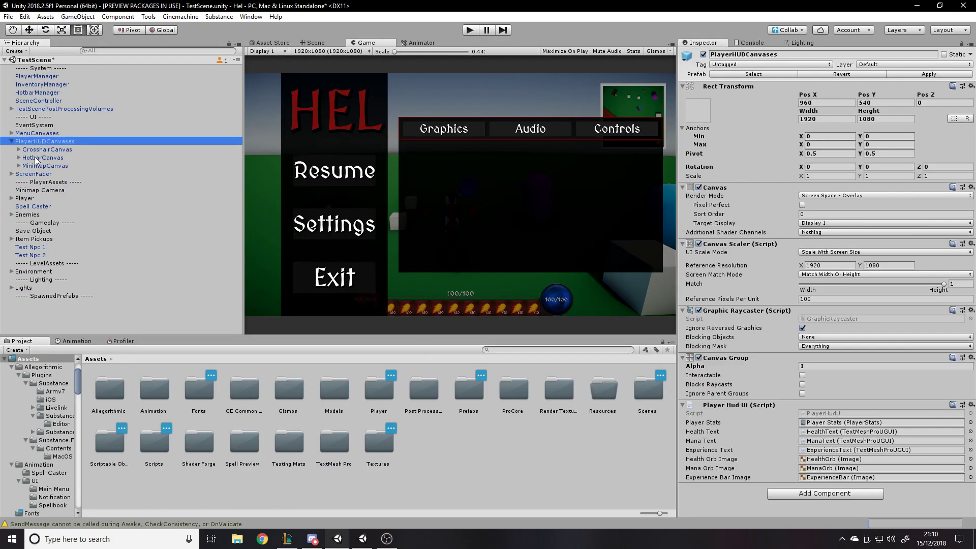
left_click(11, 141)
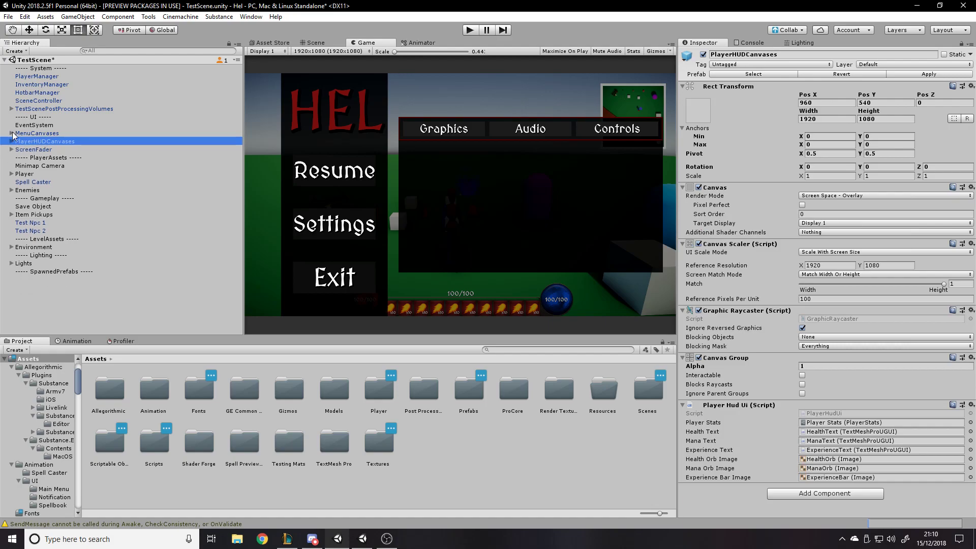
left_click(17, 133)
left_click(11, 133)
Deactivate SettingsCanvas and PauseCanvas in the Inspector
left_click(18, 141)
left_click(36, 159)
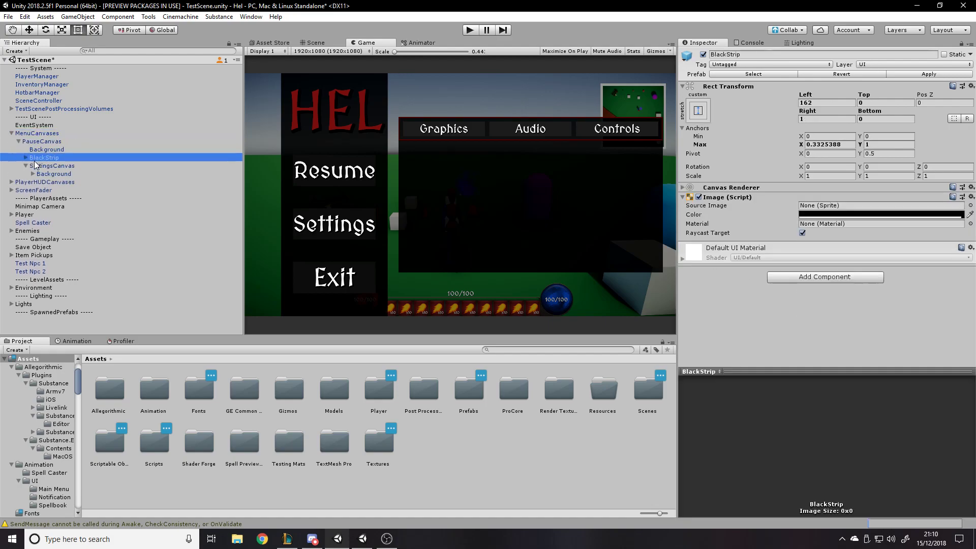
left_click(36, 165)
left_click(703, 55)
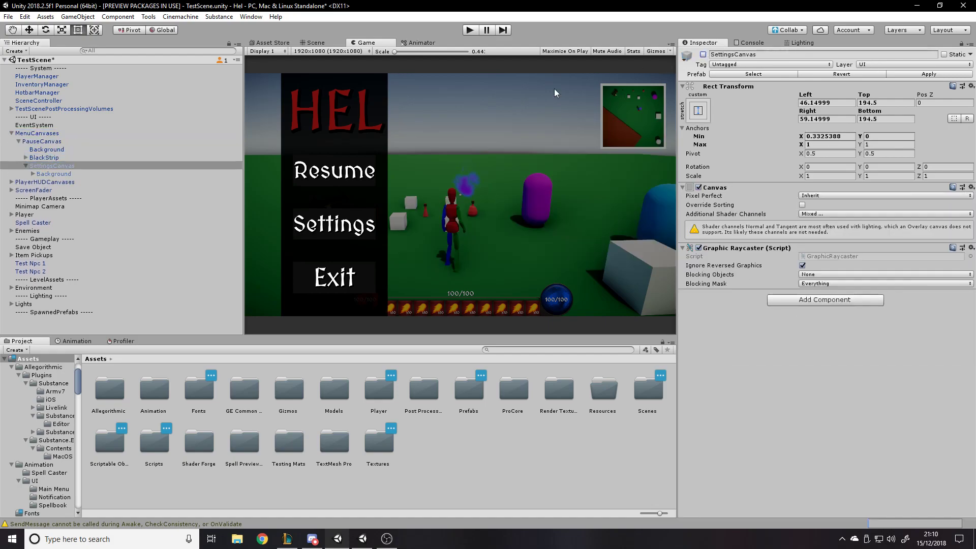
left_click(32, 142)
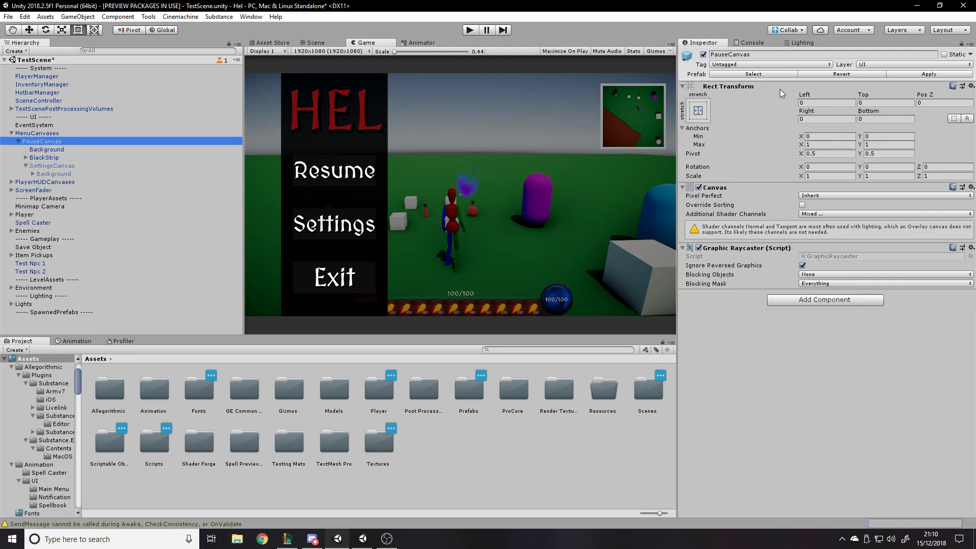
left_click(702, 55)
Select MenuCanvases and leave Render Mode as Screen Space - Overlay
left_click(77, 133)
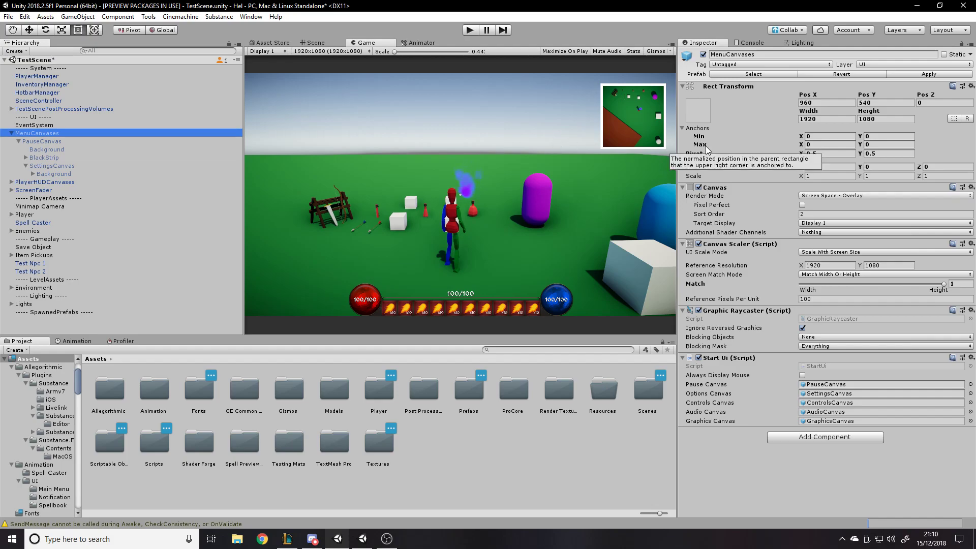
left_click(834, 194)
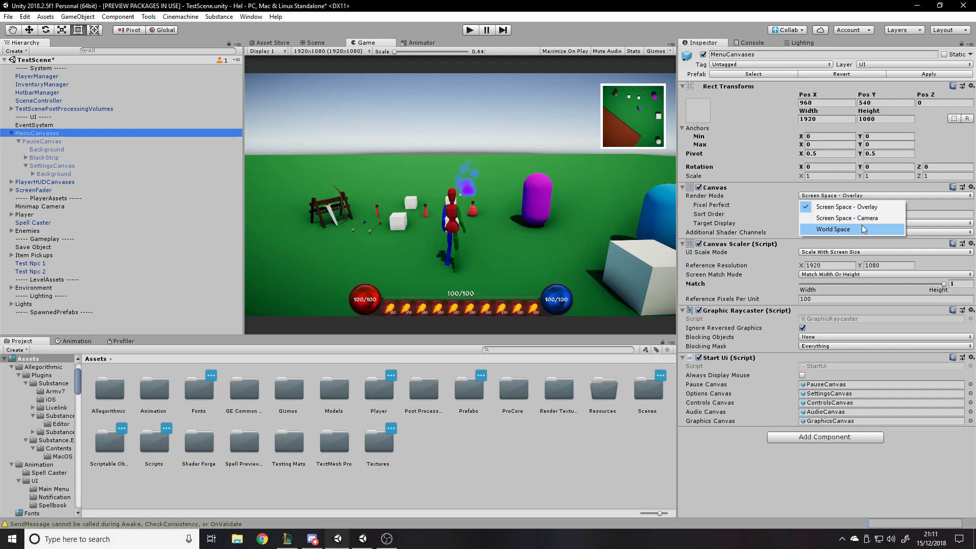
left_click(653, 201)
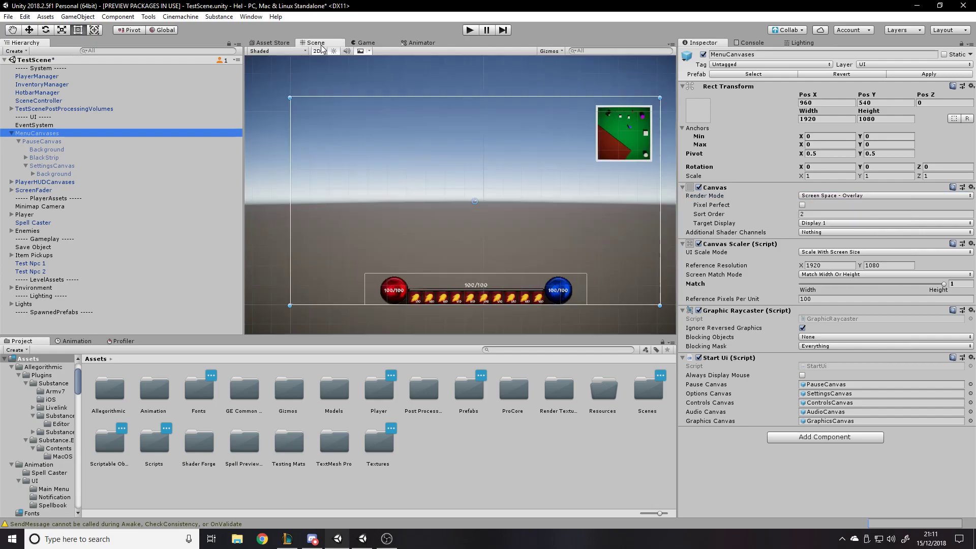
Switch the Scene view to 3D perspective and frame a Test Enemy
left_click(320, 53)
key("w")
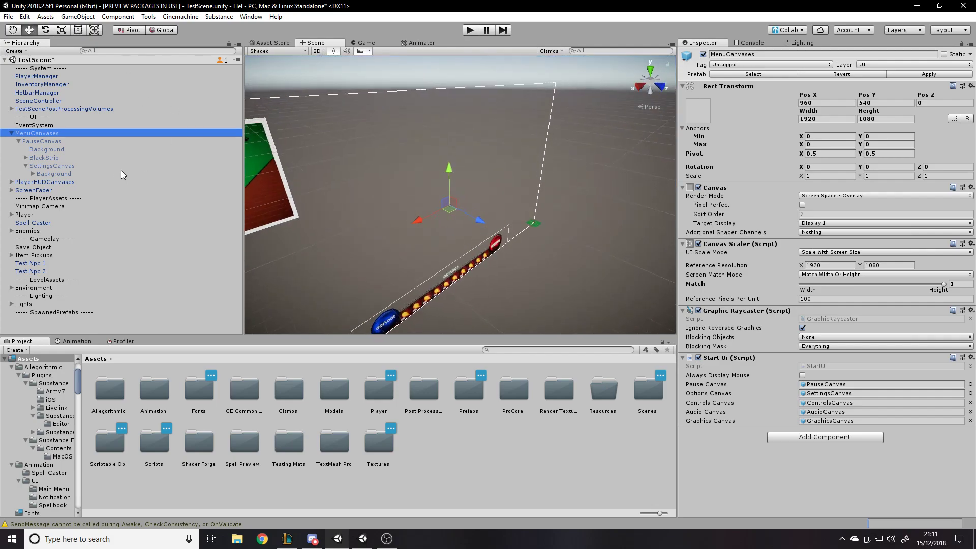
left_click(11, 231)
double_click(35, 242)
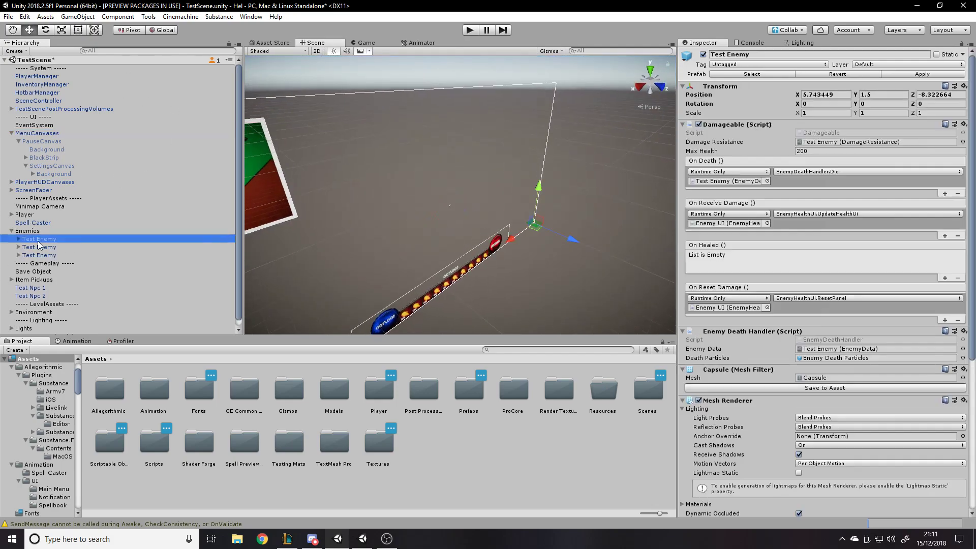
left_click(553, 67)
Fly toward the enemy health bars, then select PlayerManager and MenuCanvases
right_click_drag(468, 162, 715, 169)
mouse_move(504, 224)
right_mouse_down()
mouse_move(500, 236)
mouse_move(356, 177)
right_mouse_up()
left_click(58, 78)
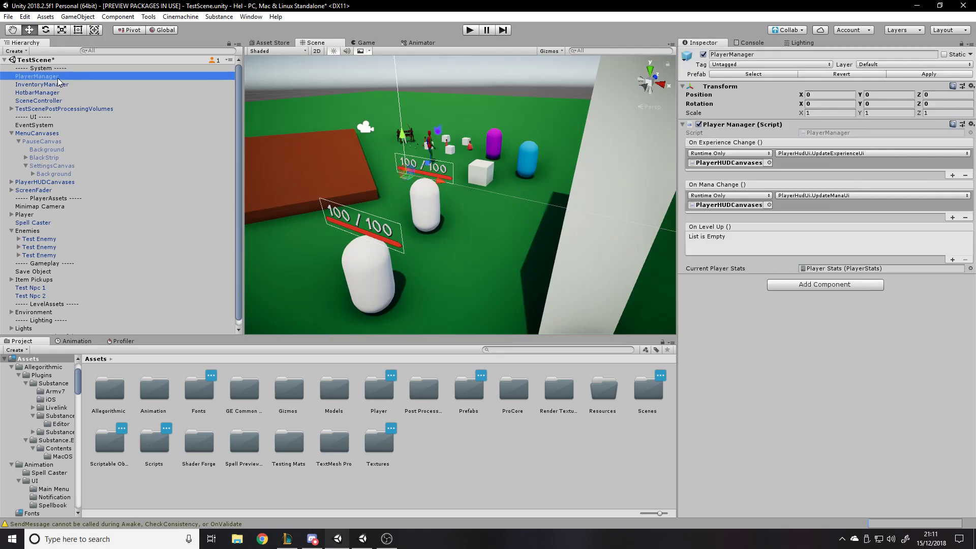
left_click(36, 133)
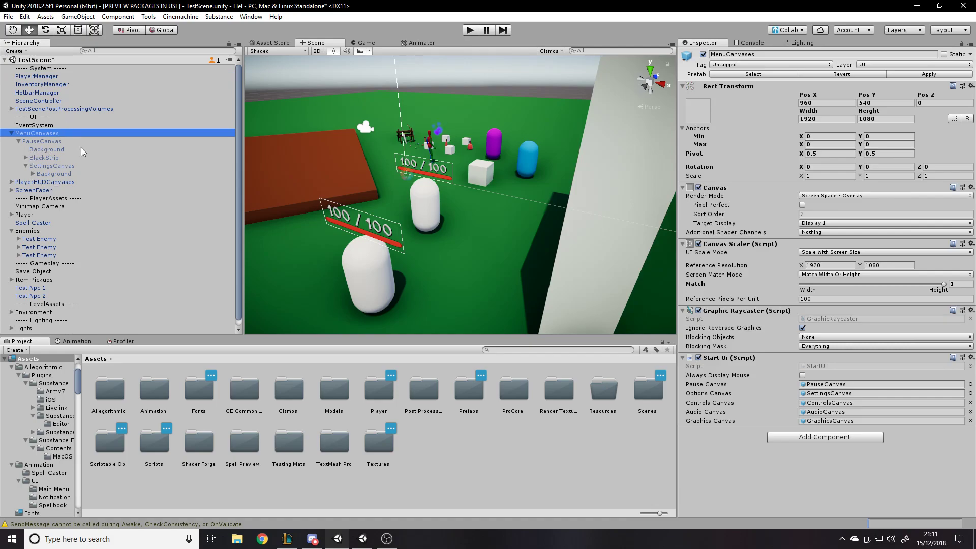
Switch to the Game view showing the minimap, 100/100 health and mana orbs and hotbar
left_click(366, 42)
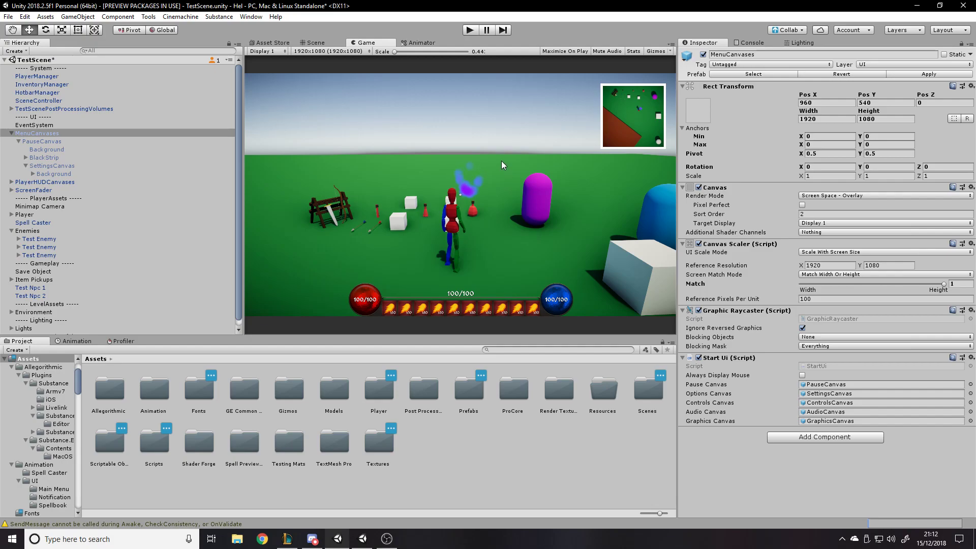
scroll(199, 199, "down", 1)
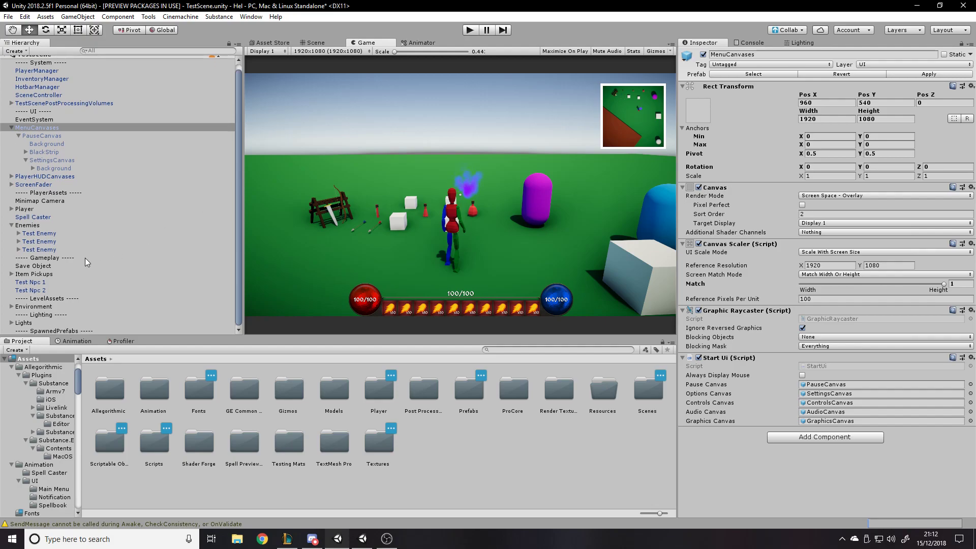
left_click(38, 186)
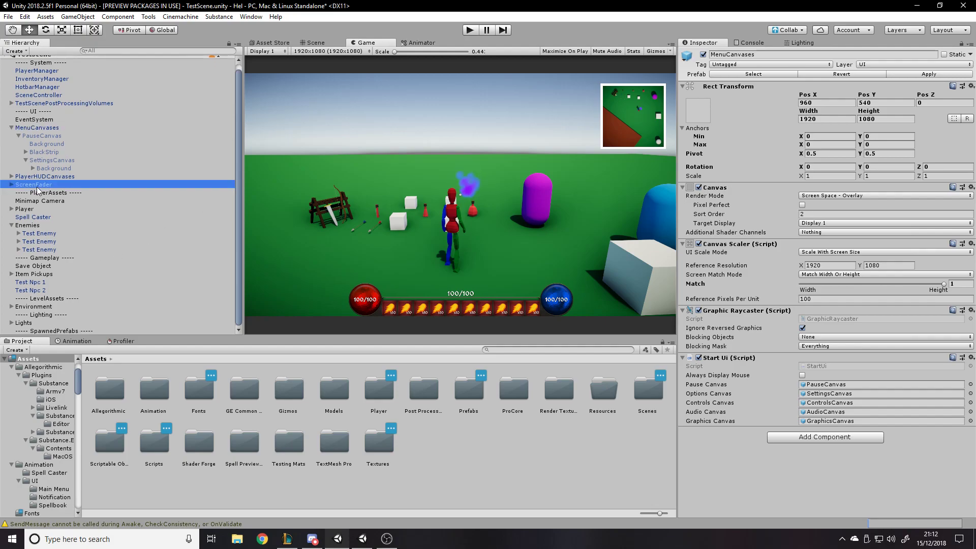
key("Right")
left_click(41, 193)
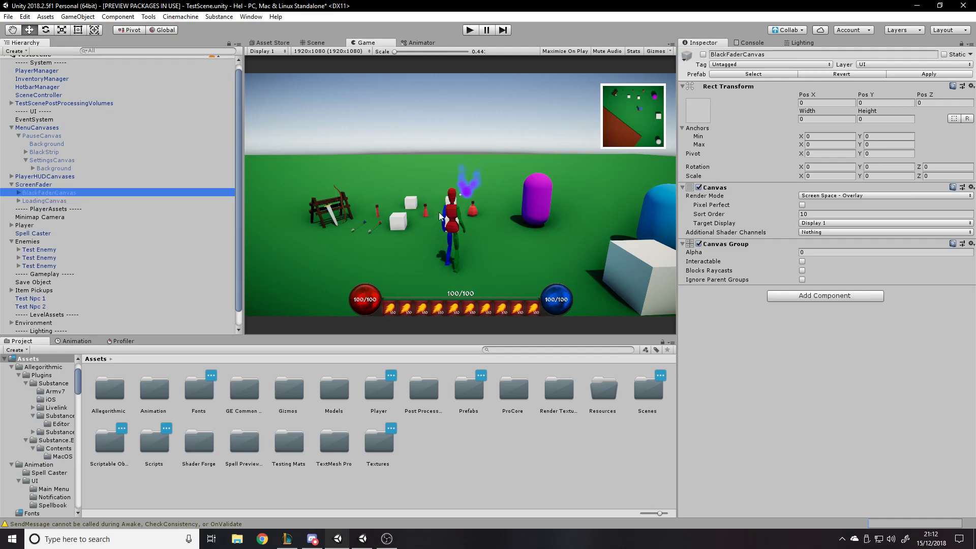
left_click(11, 185)
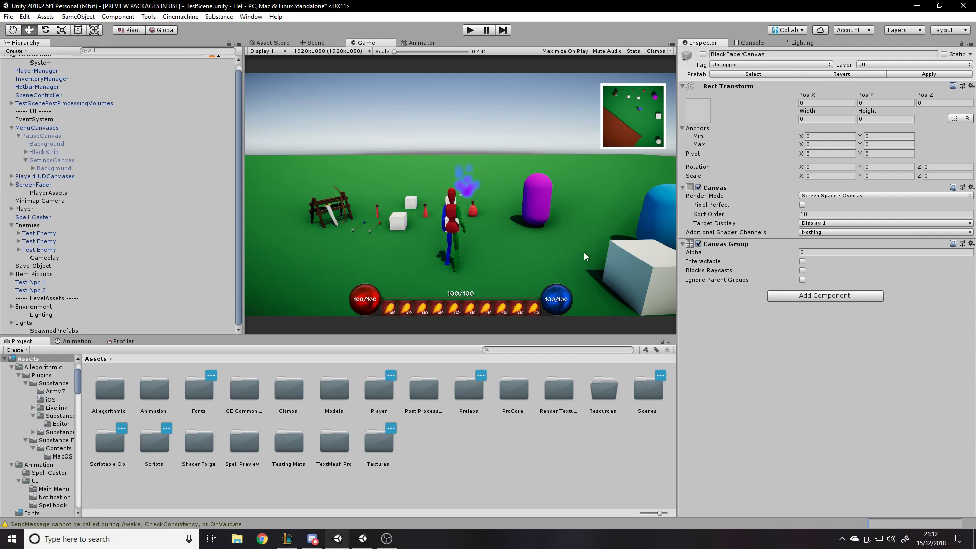
left_click(84, 127)
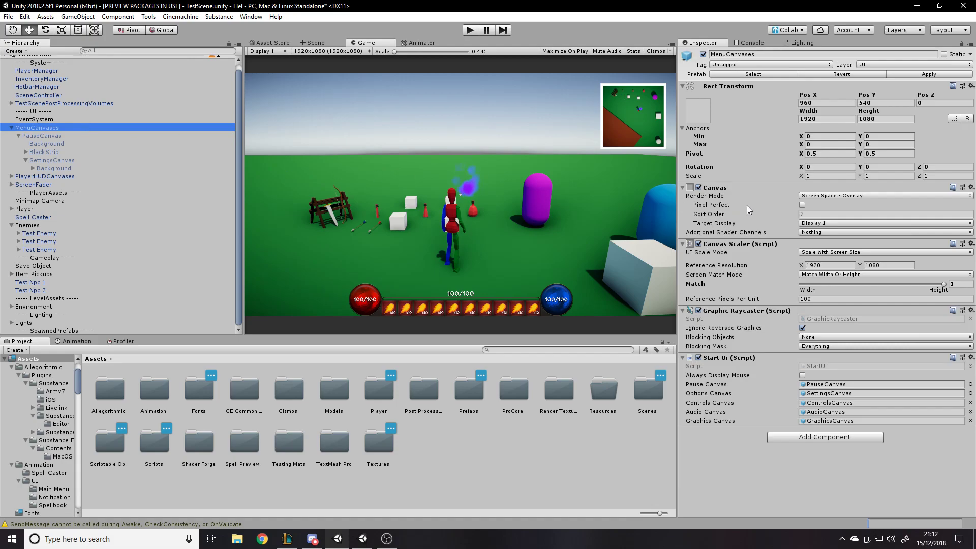
Keep MenuCanvases' Target Display at Display 1 and Additional Shader Channels at Nothing
left_click(824, 223)
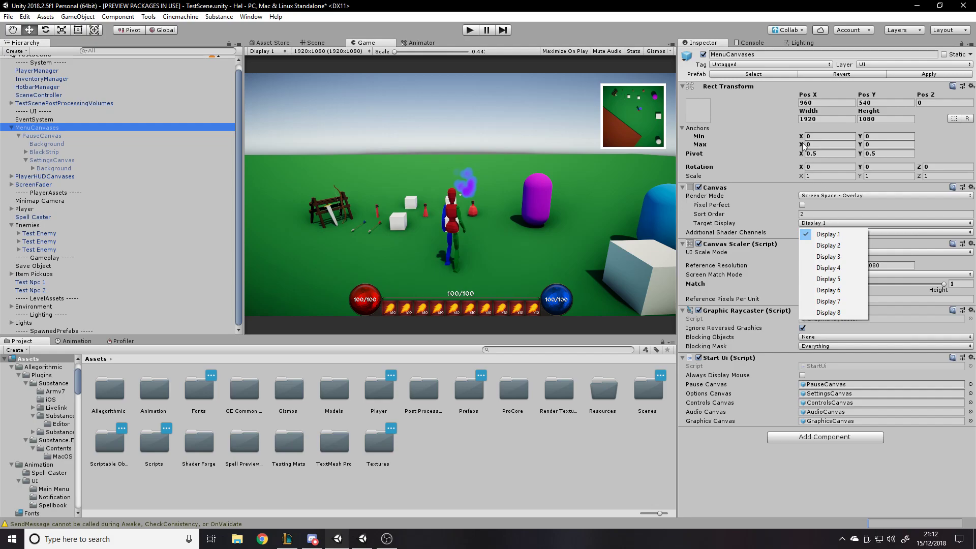
left_click(746, 448)
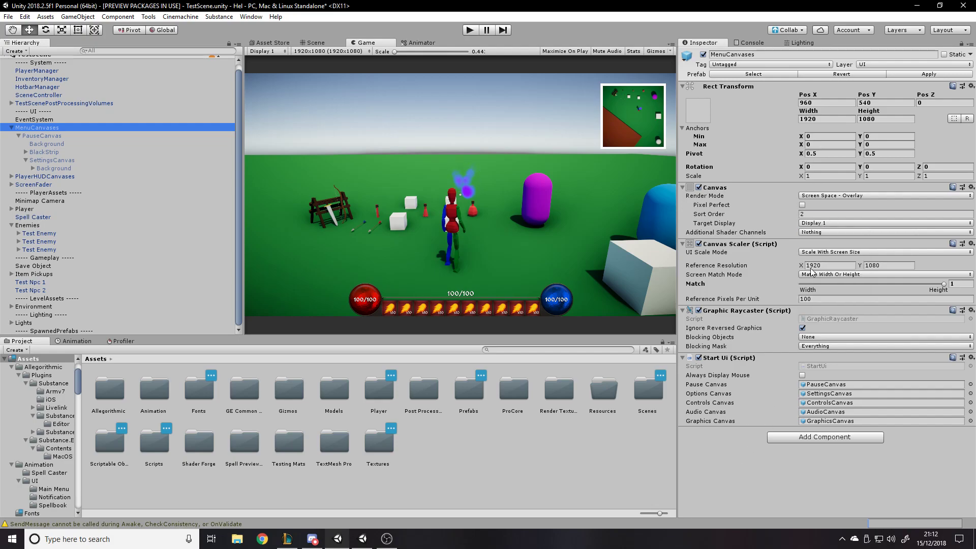
left_click(832, 230)
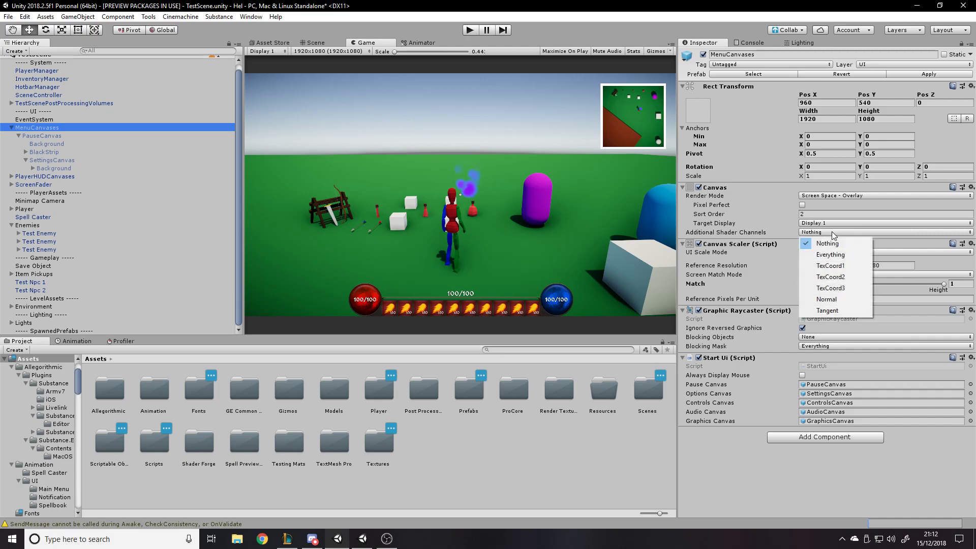
left_click(759, 447)
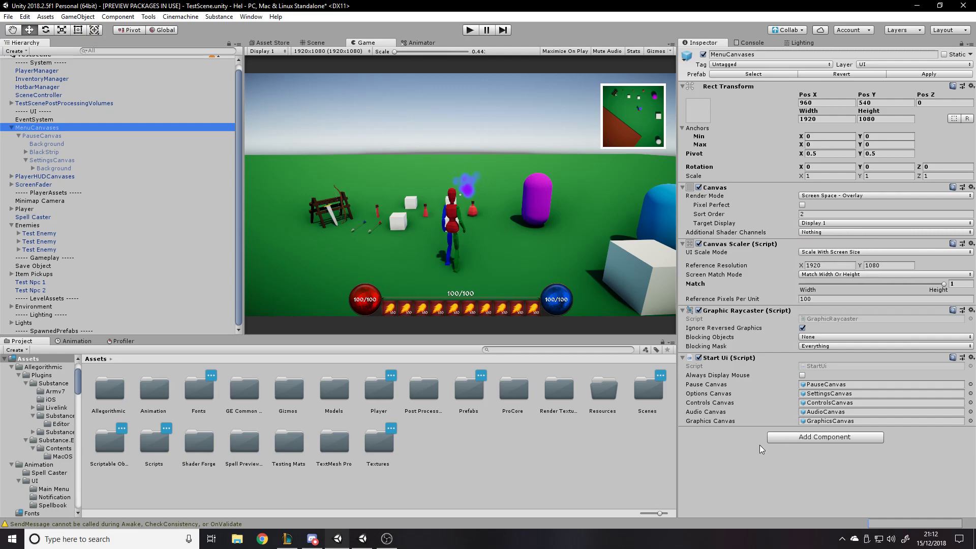
left_click(818, 233)
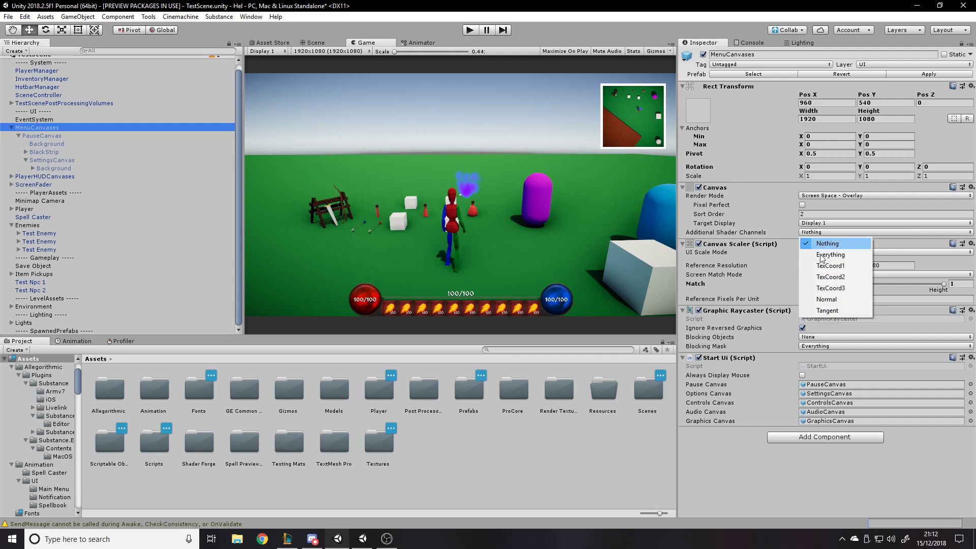
left_click(739, 472)
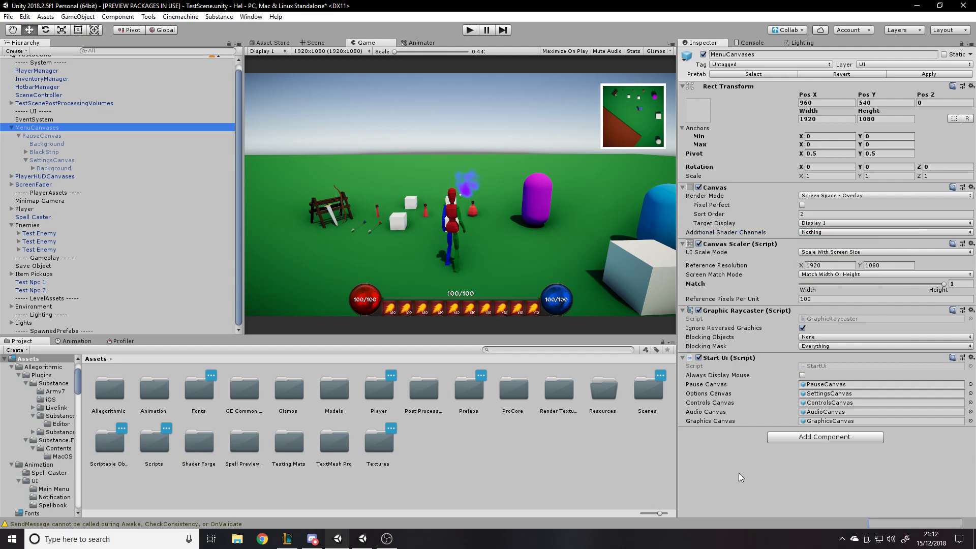
Keep the UI Scale Mode at Scale With Screen Size
left_click(824, 255)
left_click(789, 413)
left_click(833, 252)
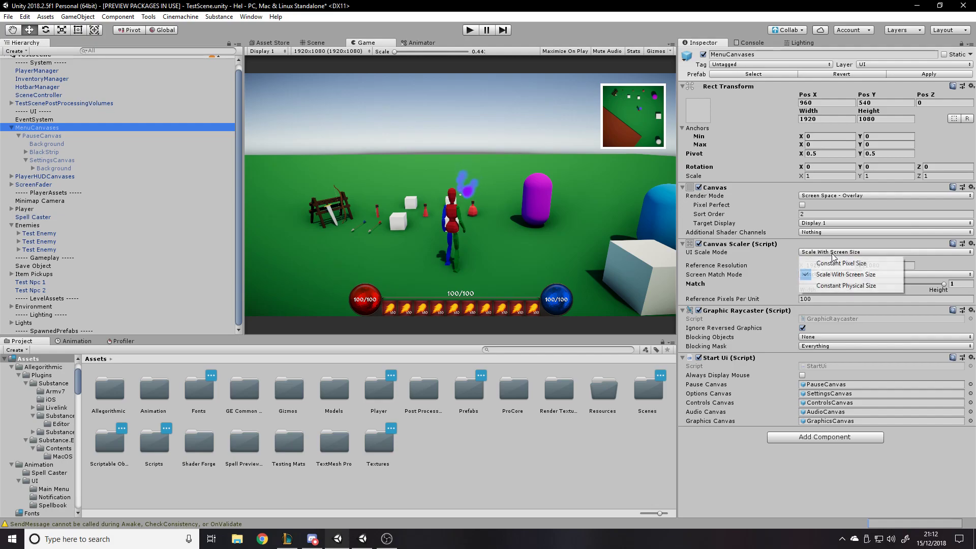
left_click(796, 460)
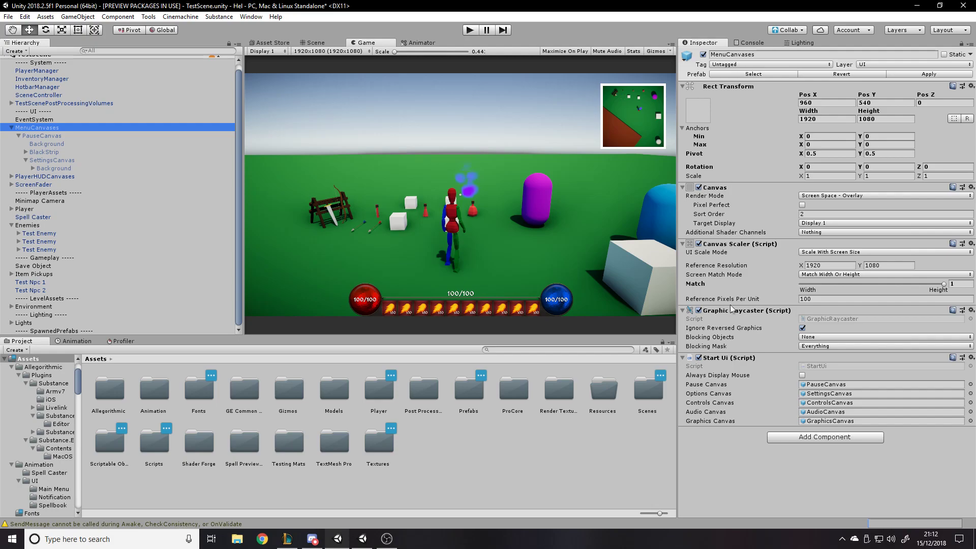
mouse_move(717, 302)
Set PauseCanvas's Additional Shader Channels to Nothing
left_click(51, 135)
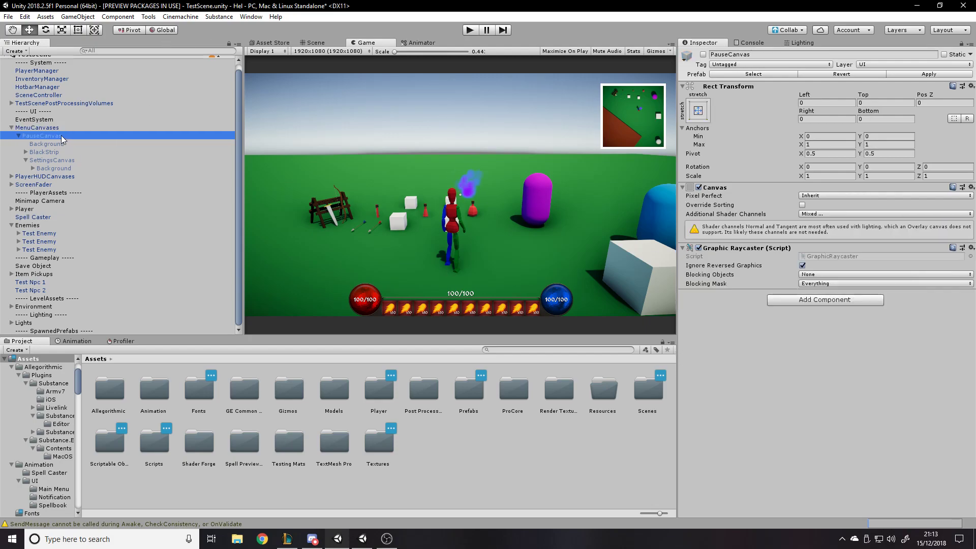
left_click(824, 215)
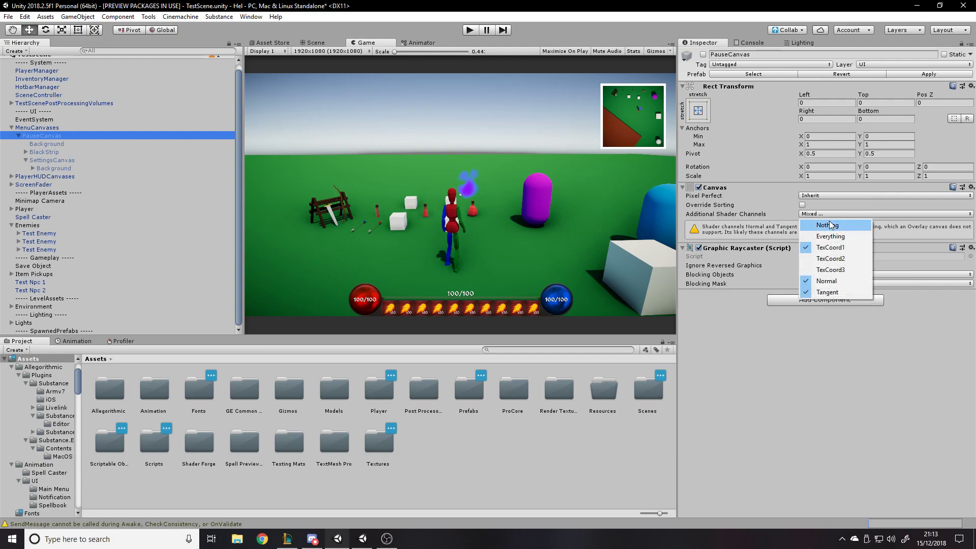
left_click(840, 227)
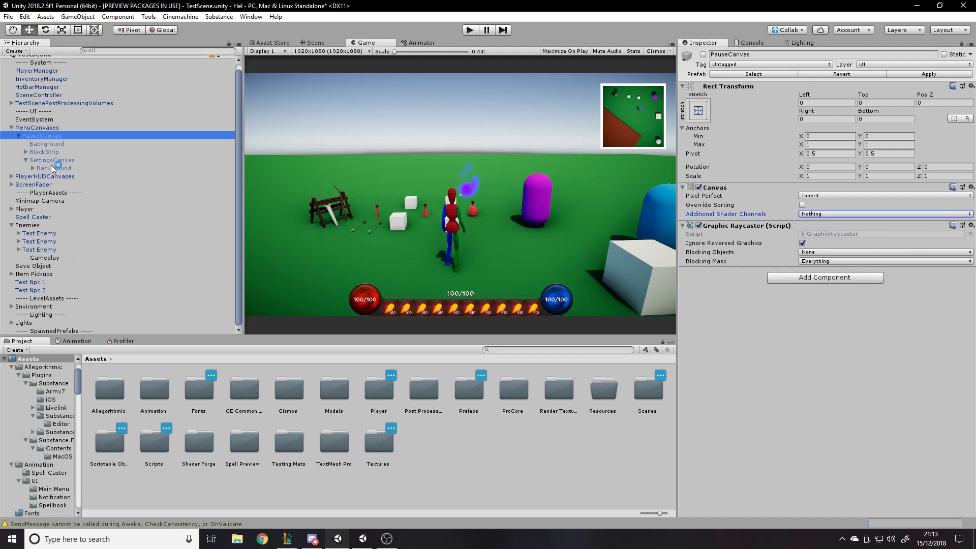
Expand PlayerHUDCanvases and set HotbarCanvas's Additional Shader Channels to Nothing
left_click(11, 176)
left_click(37, 186)
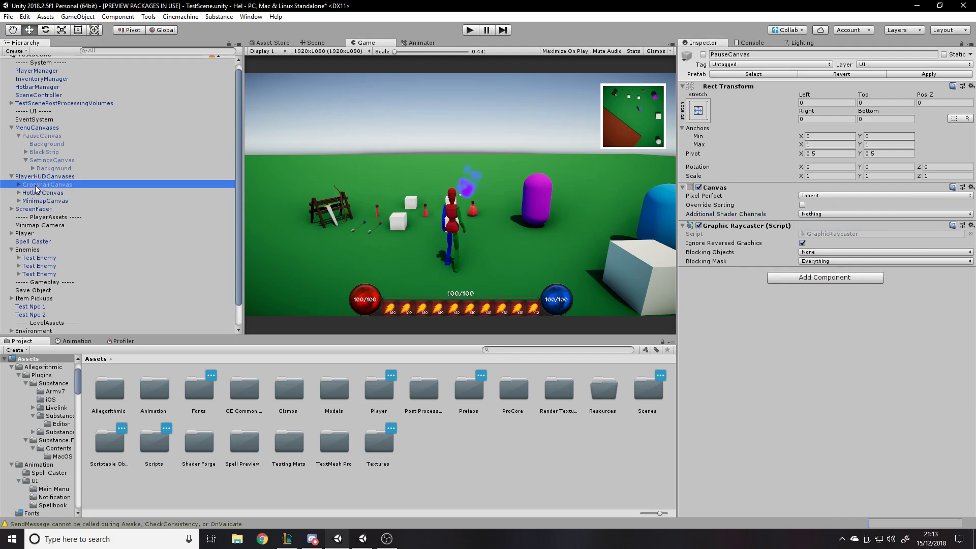
left_click(38, 192)
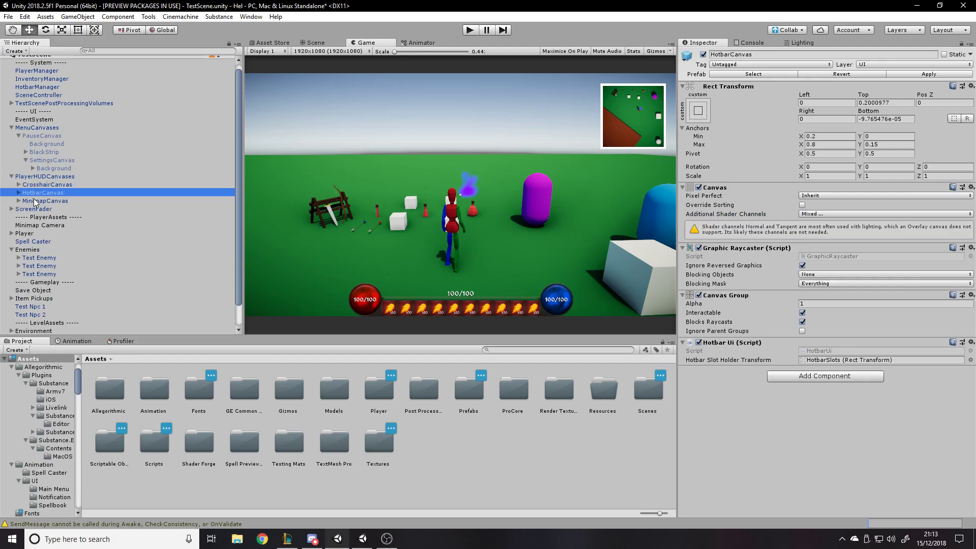
left_click(833, 214)
left_click(825, 225)
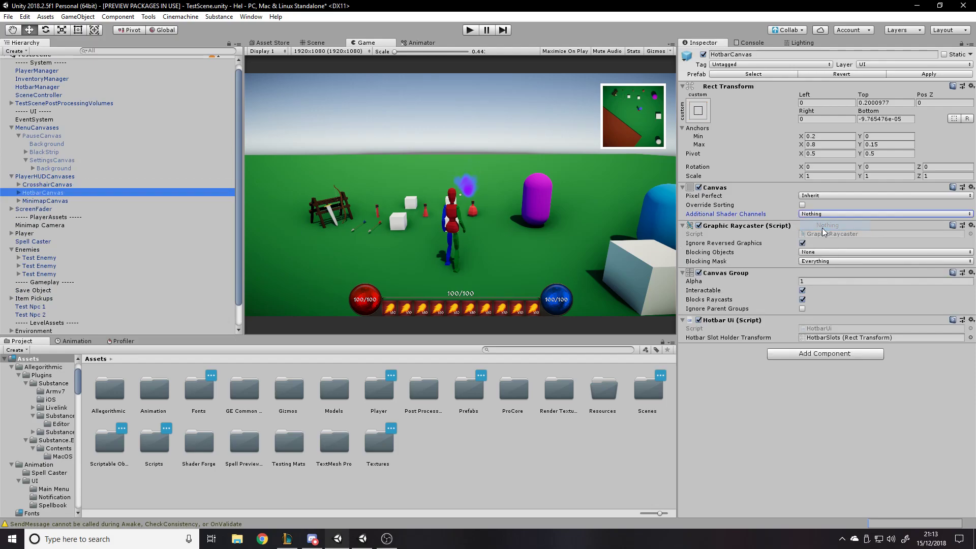
left_click(48, 200)
Expand ScreenFader and nudge LoadingCanvas's Canvas Group Alpha up to 0.42
left_click(49, 209)
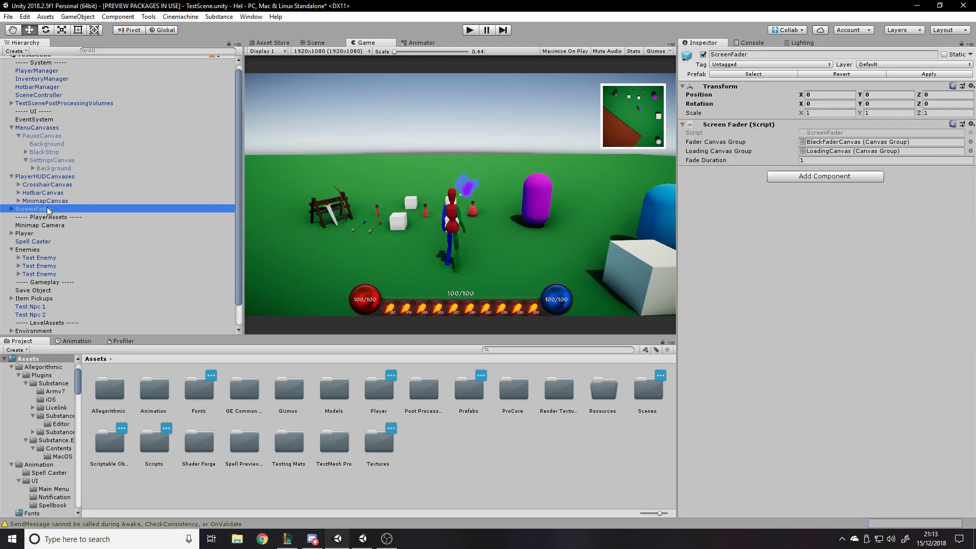
left_click(11, 208)
left_click(41, 217)
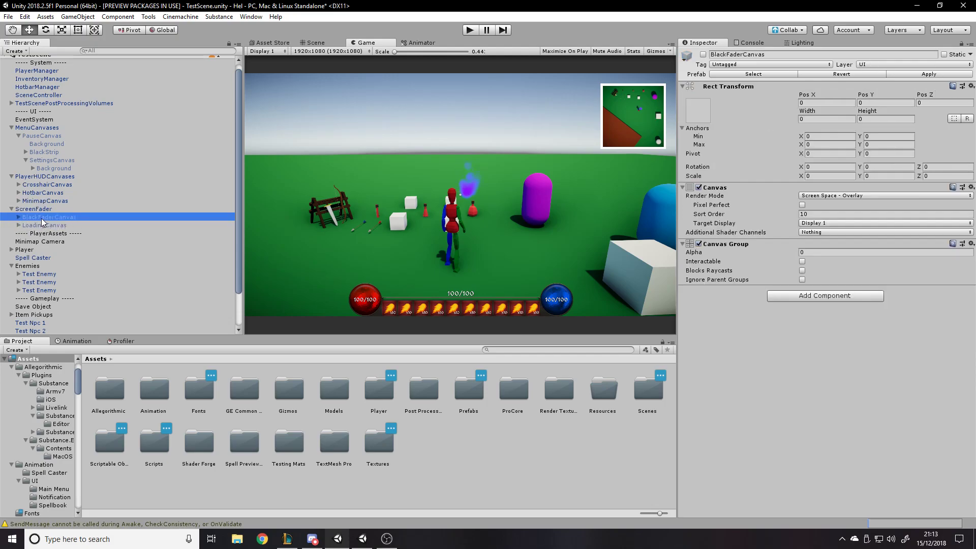
left_click(41, 225)
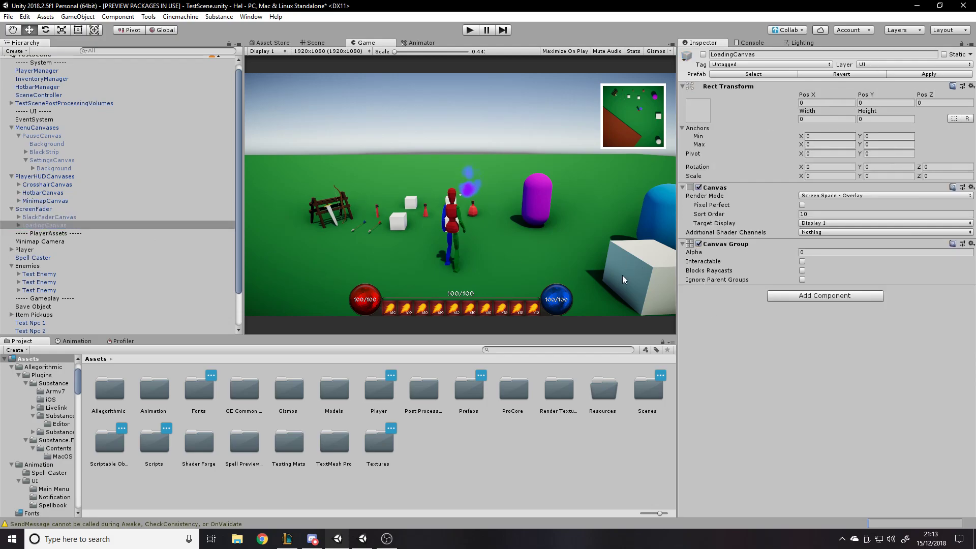
mouse_move(694, 253)
left_mouse_down()
mouse_move(726, 263)
mouse_move(695, 261)
left_mouse_up()
left_click(51, 208)
left_click(56, 225)
Enable BlackFaderCanvas, raise its alpha to black out the Game view, then undo
left_click(91, 217)
left_click(703, 54)
left_click_drag(694, 253, 724, 260)
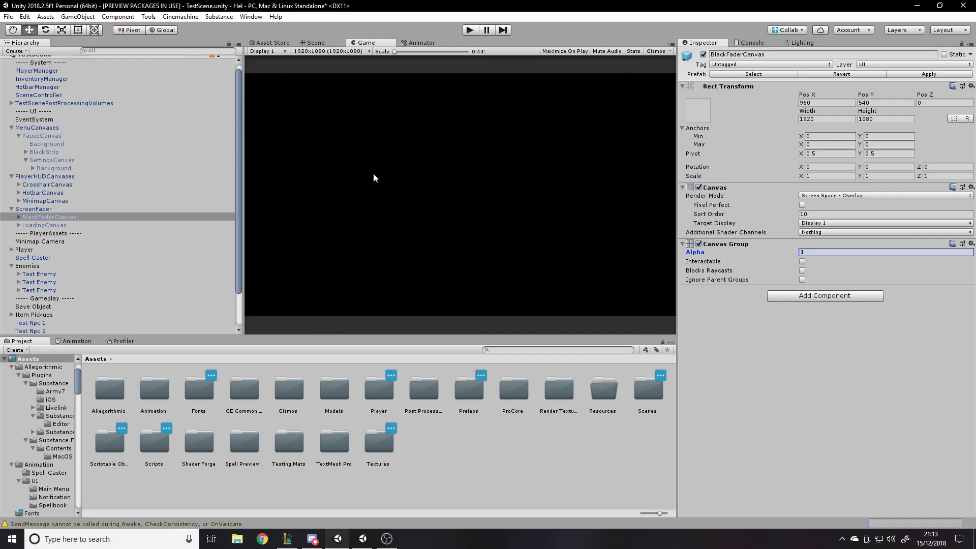
key("ctrl+z")
Fade LoadingCanvas nearly opaque, then set its alpha to 0 and disable it
left_click(50, 225)
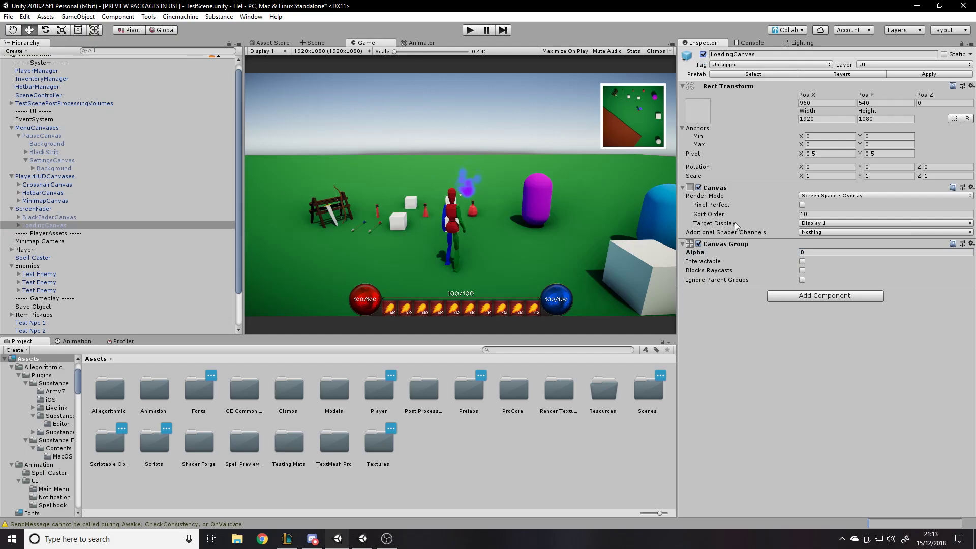
left_click(710, 255)
left_click_drag(710, 254, 737, 254)
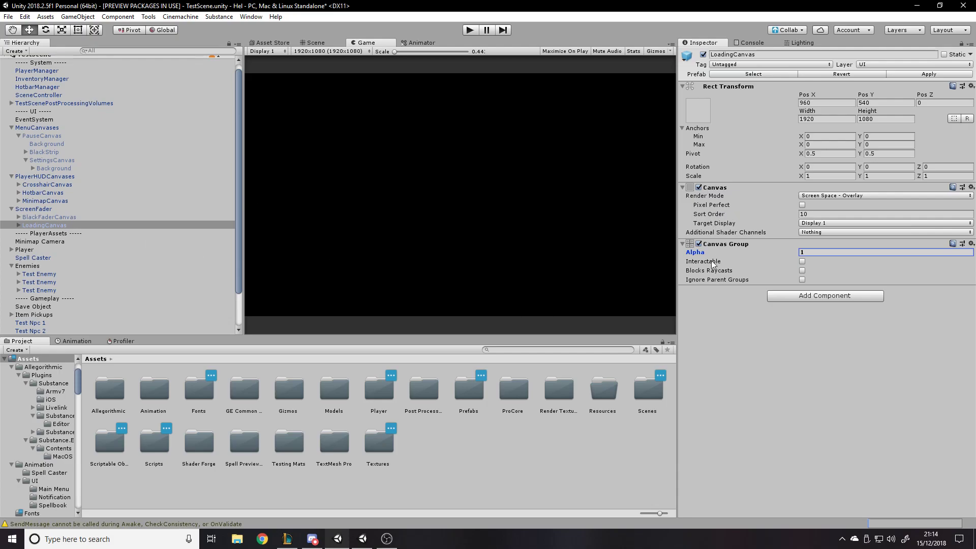
left_click_drag(698, 254, 694, 263)
left_click(871, 249)
type("0")
left_click(703, 55)
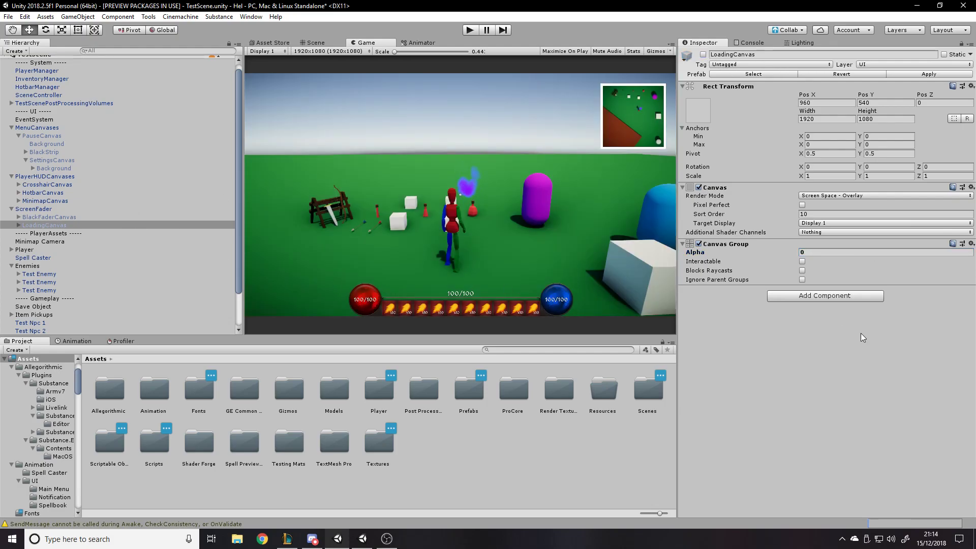